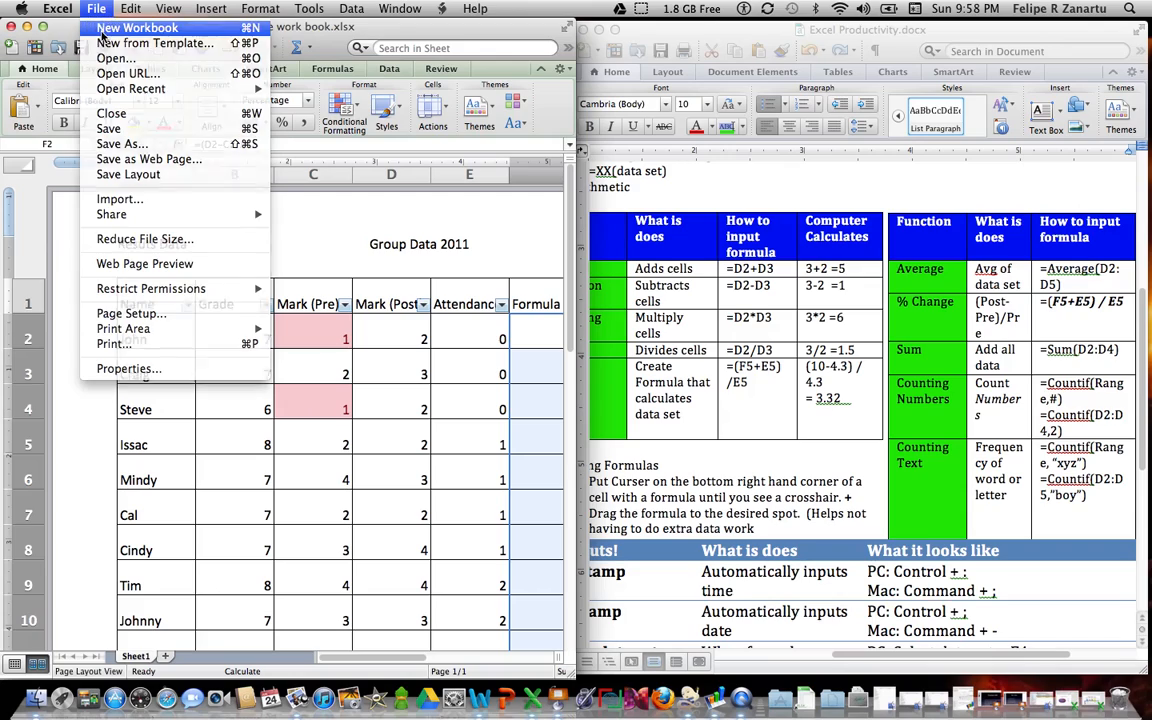
# Step: Create a new blank workbook, move its window to the screen's upper left corner, and show the sheet in Page Layout view
pyautogui.click(101, 30)
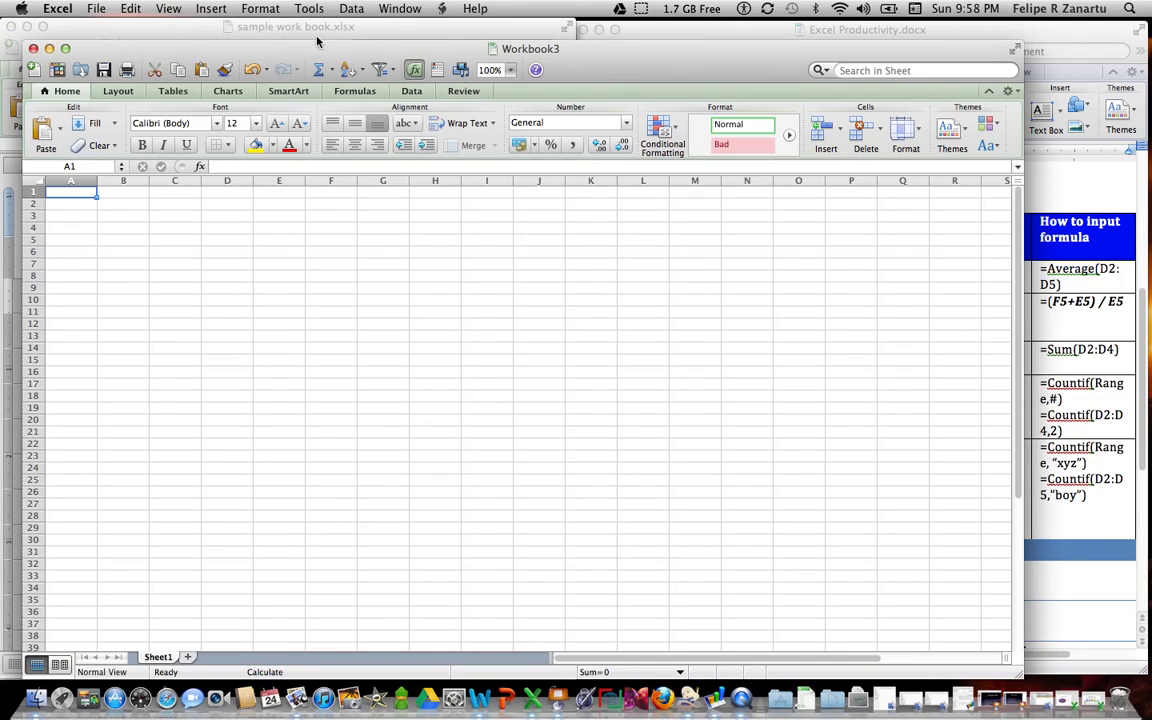
pyautogui.moveTo(296, 42); pyautogui.dragTo(306, 28)
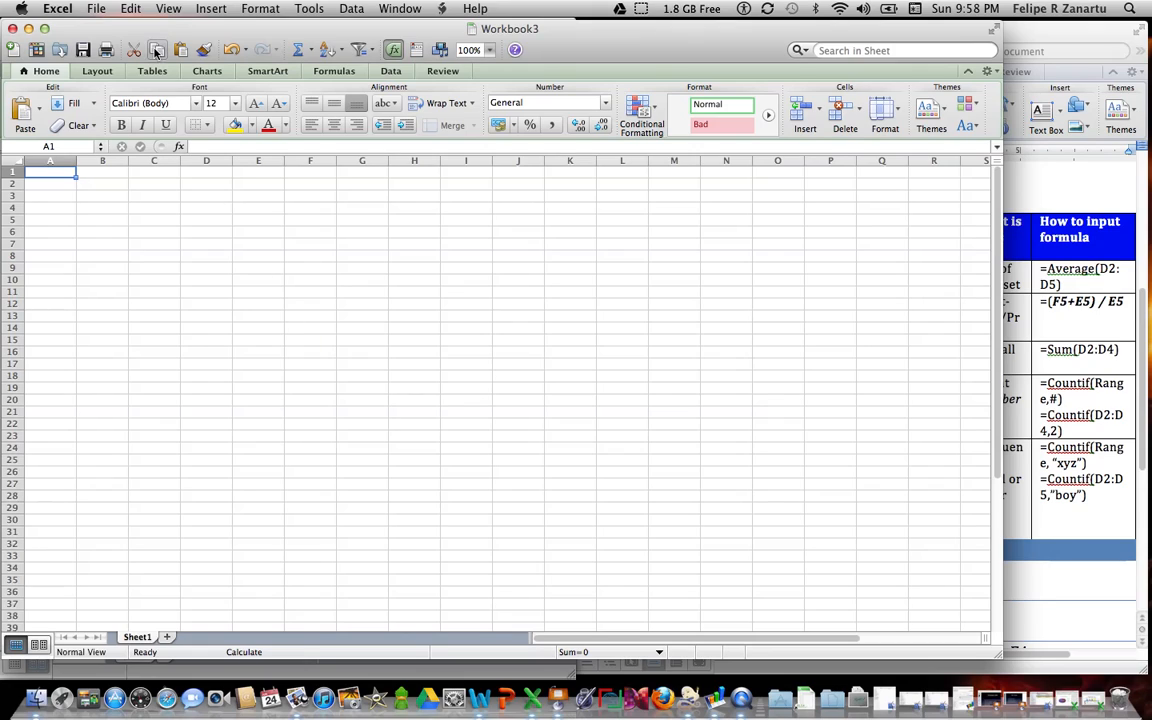
pyautogui.click(170, 10)
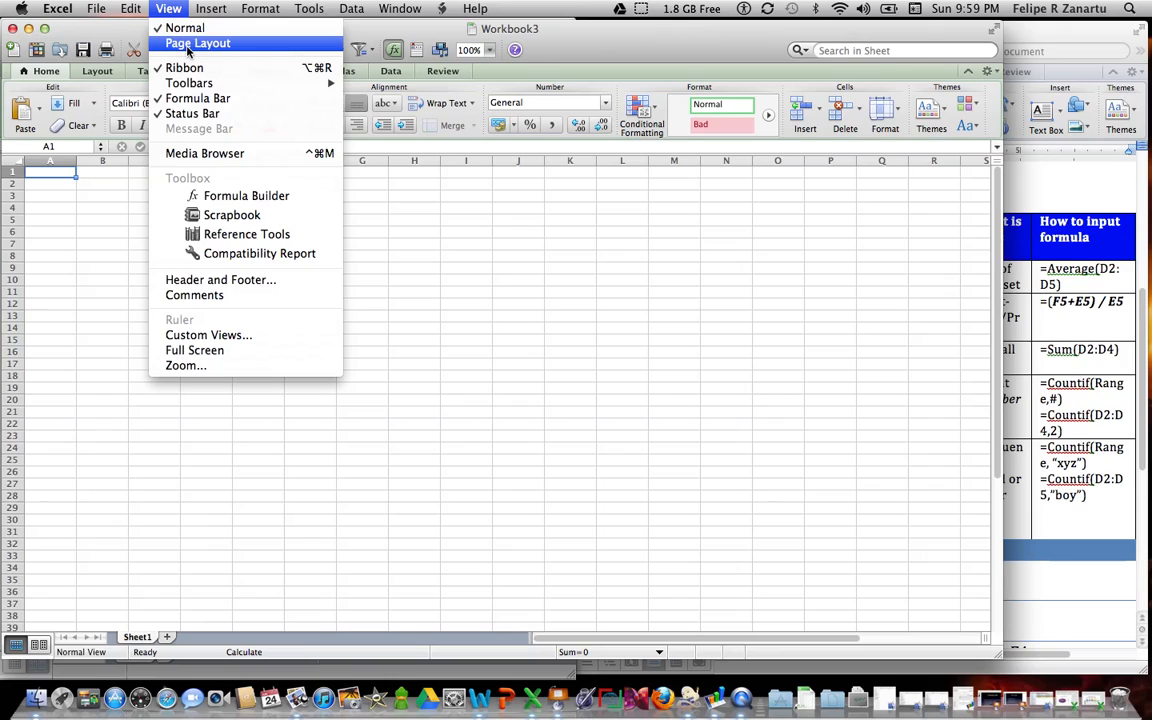
pyautogui.click(188, 46)
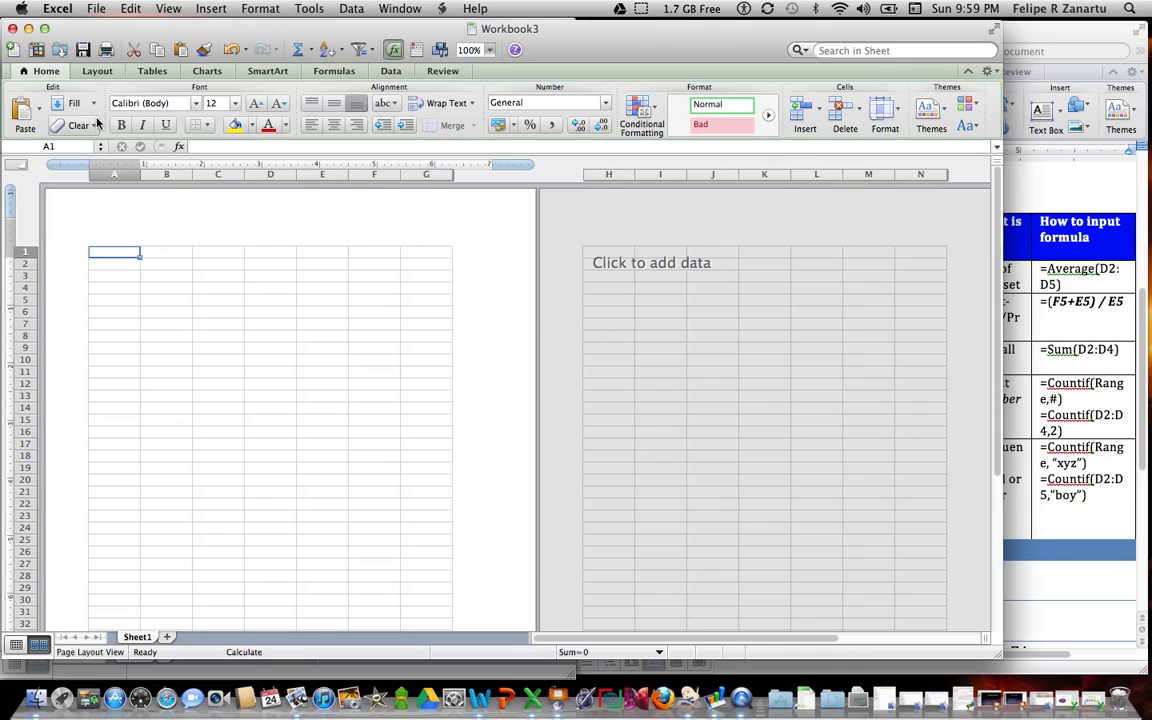
# Step: Set the sheet's page orientation to landscape and narrow the workbook window to uncover the Word document beside it
pyautogui.click(106, 72)
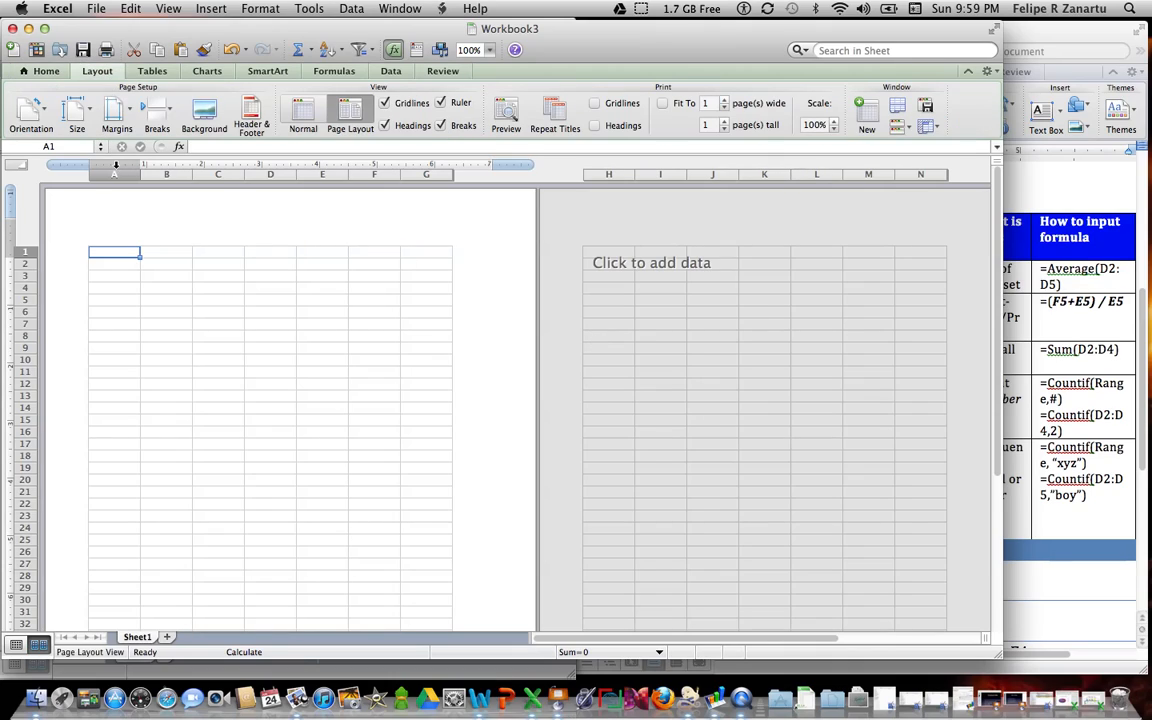
pyautogui.click(33, 115)
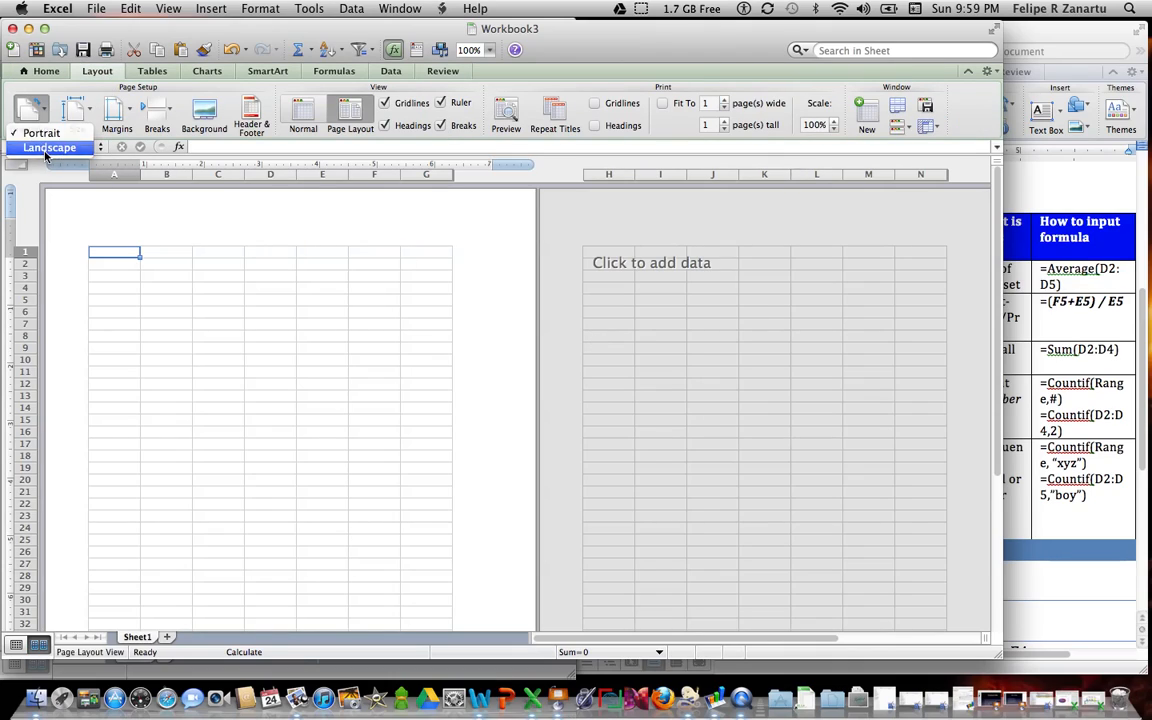
pyautogui.click(45, 147)
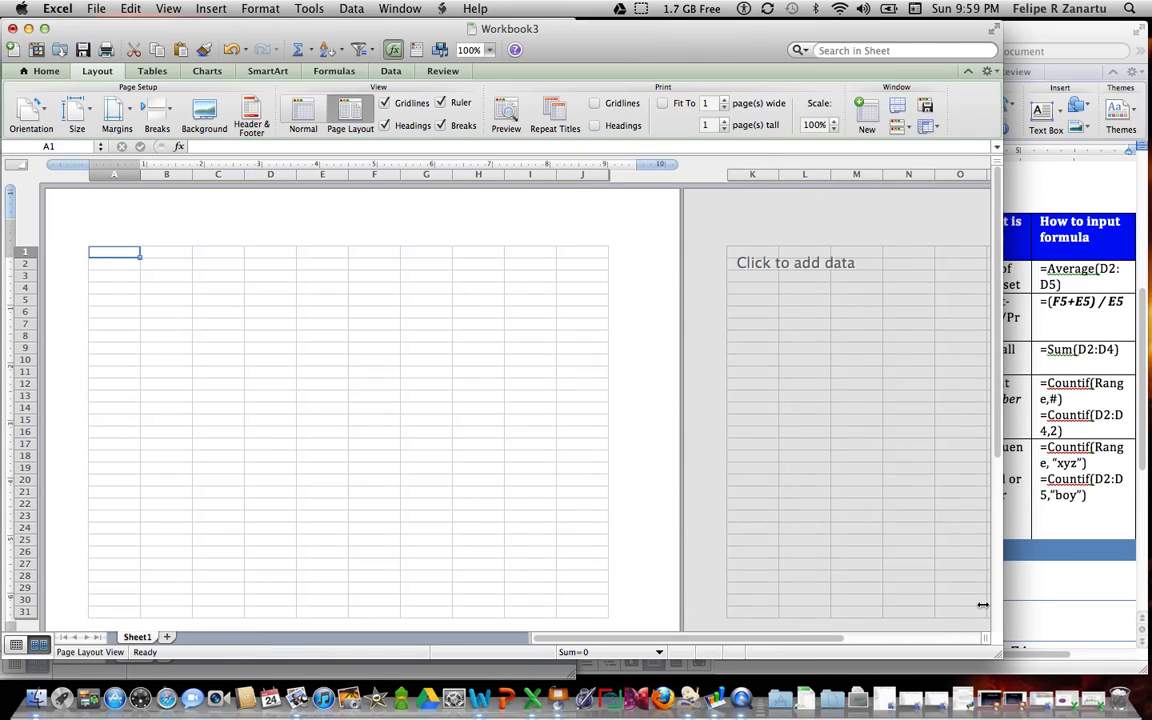
pyautogui.moveTo(997, 657); pyautogui.dragTo(687, 660)
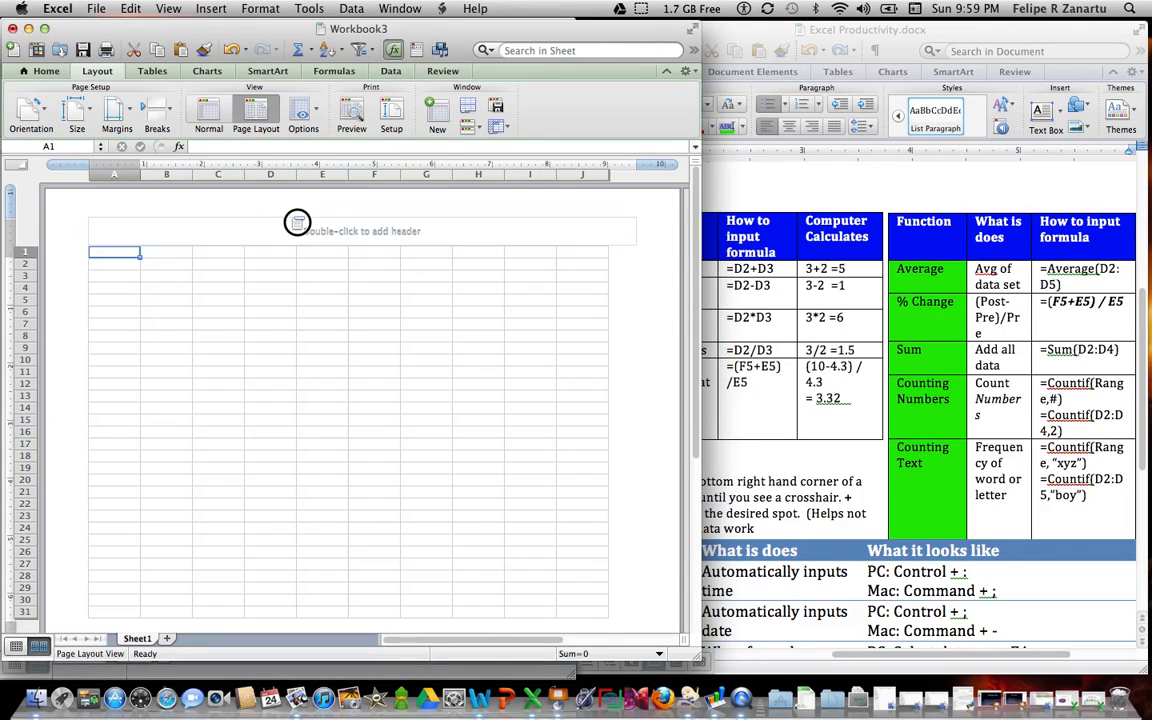
# Step: Add the page header "Data Sheet" centred above the sheet and close header editing
pyautogui.doubleClick(326, 231)
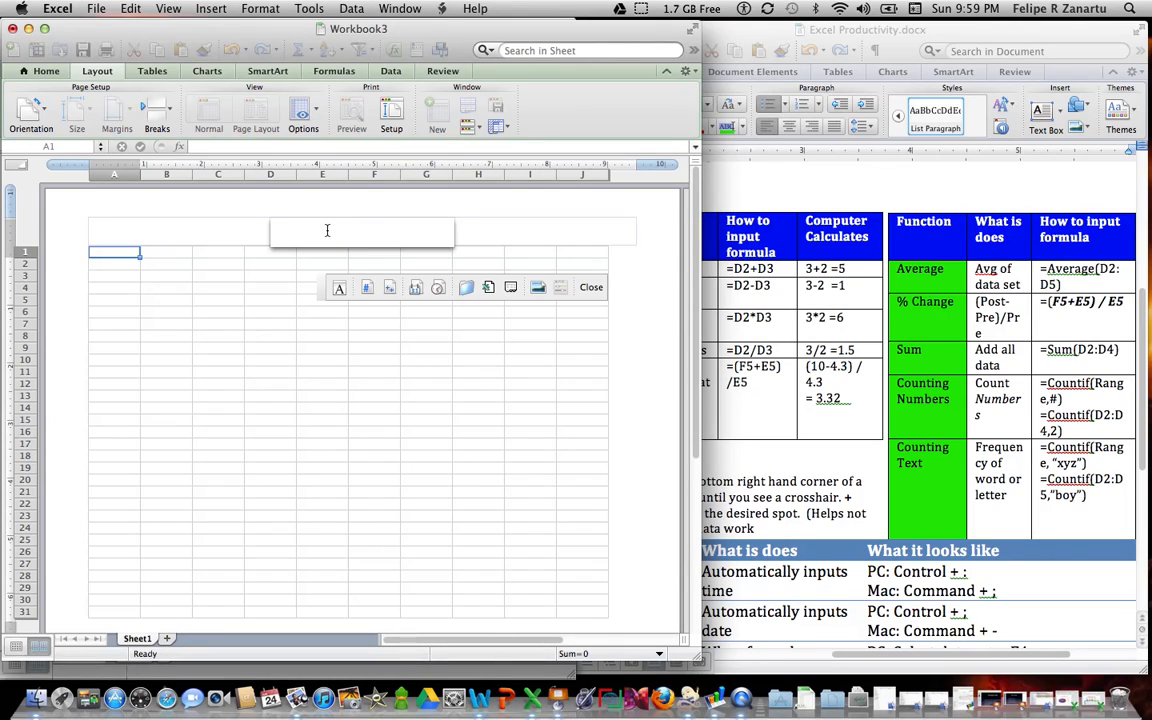
pyautogui.write('Data Sheet')
pyautogui.click(591, 288)
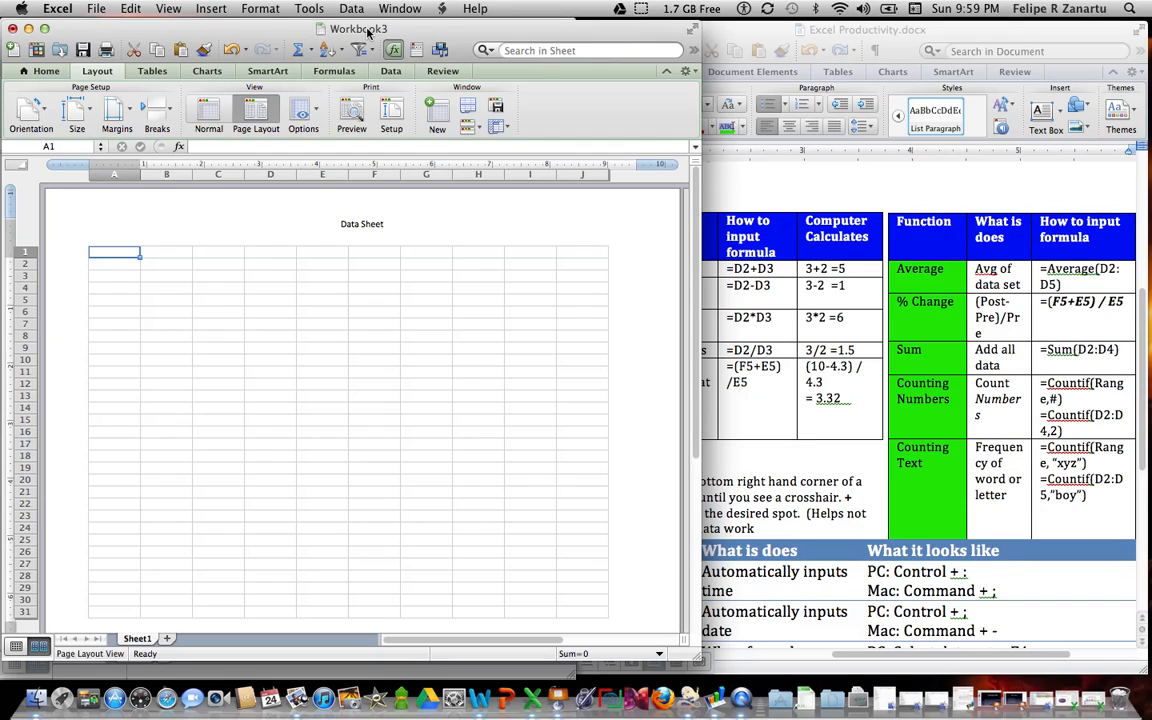
# Step: Paste the copied student data table starting at cell A1 and clear the percentages in G2:G4
pyautogui.write('Name\tGrade\tAge\tMarks\tAtt Pre\tAtt Post\t John\t7\t13\t3\t8\t1\t87.5% Steve\t7\t13\t2\t7\t2\t71.4% Trish\t8\t14\t2\t5\t3\t40.0%')
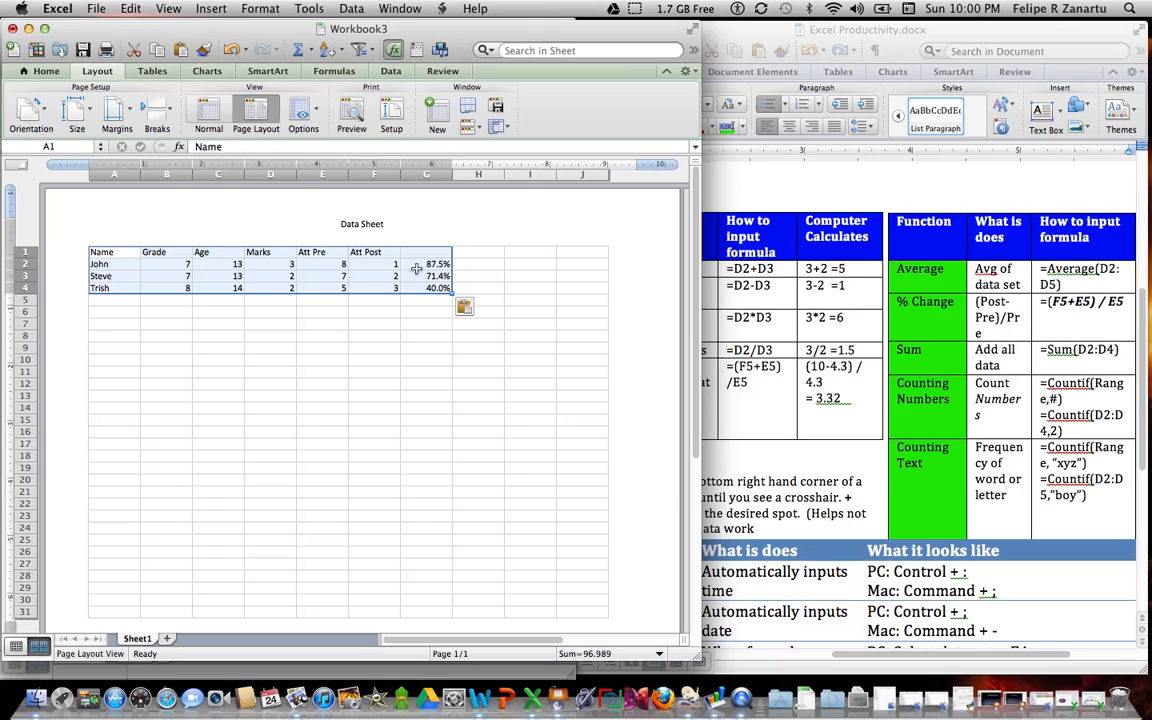
pyautogui.click(416, 265)
pyautogui.press('BackSpace')
pyautogui.press('Return')
pyautogui.press('BackSpace')
pyautogui.press('Return')
pyautogui.press('BackSpace')
pyautogui.press('Return')
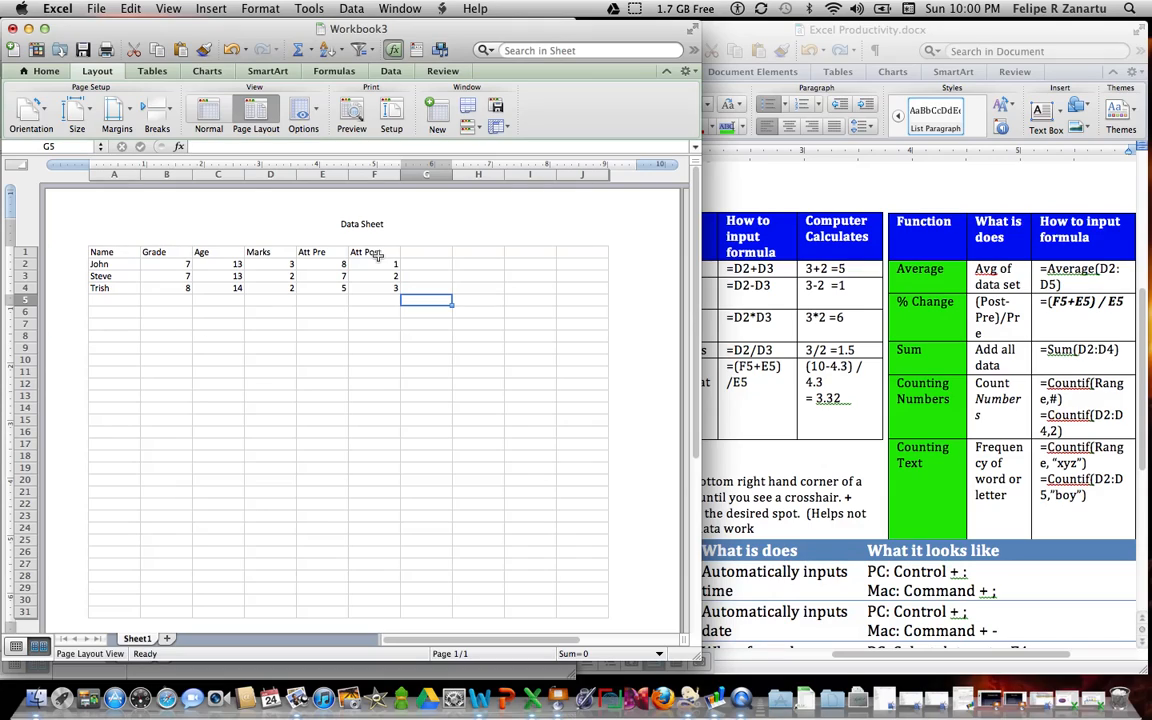
# Step: Switch to the Excel Productivity document in Word and review the Excel Cheat Sheet's labeling table, formula-building notes and Basic Arithmetic section
pyautogui.click(760, 365)
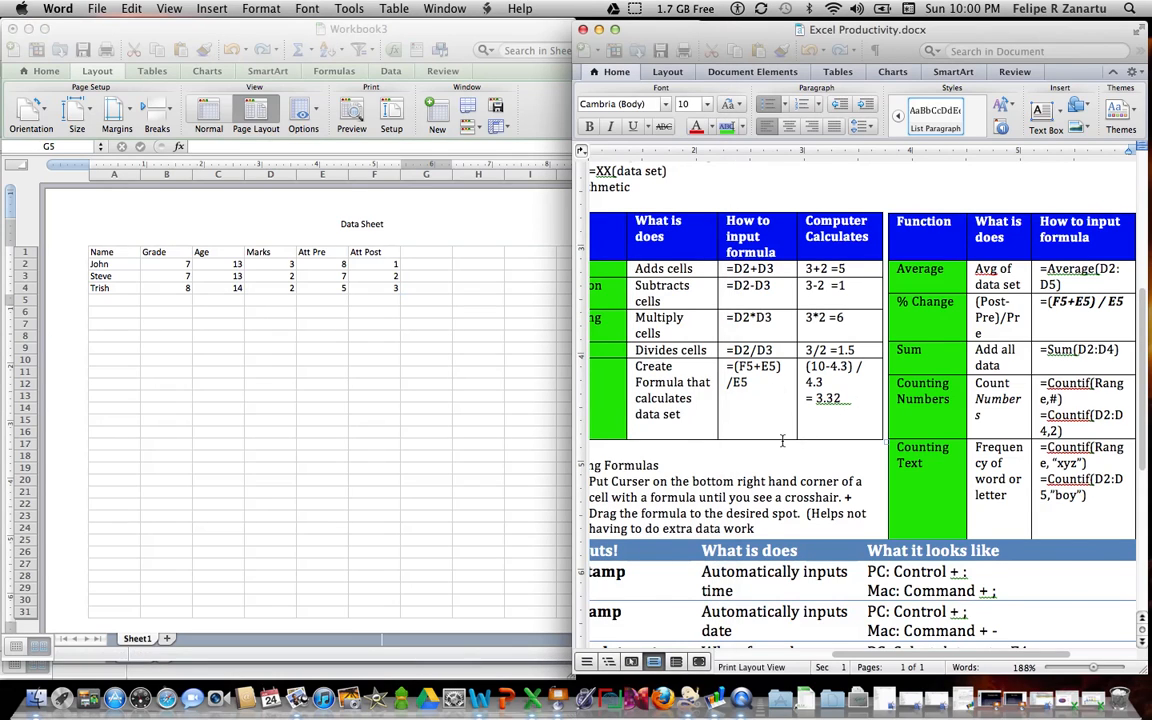
pyautogui.scroll(1, 779, 446)
pyautogui.hscroll(-3, 779, 446)
pyautogui.scroll(5, 779, 446)
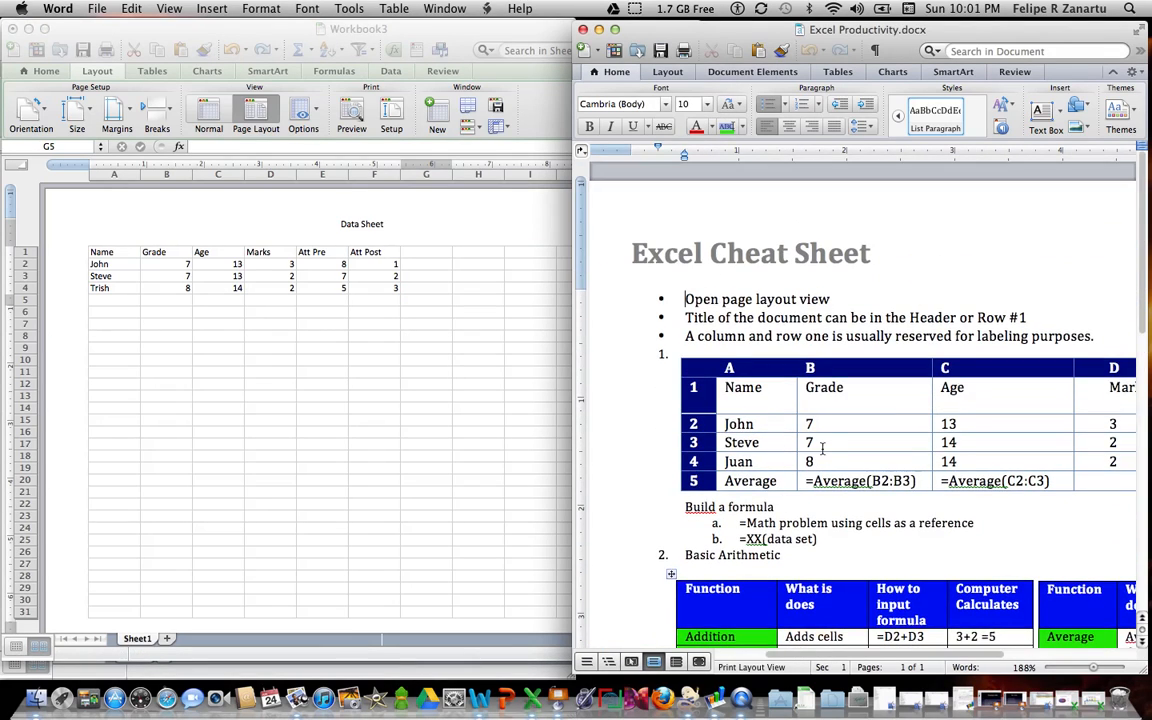
pyautogui.hscroll(3, 829, 450)
pyautogui.scroll(-1, 829, 450)
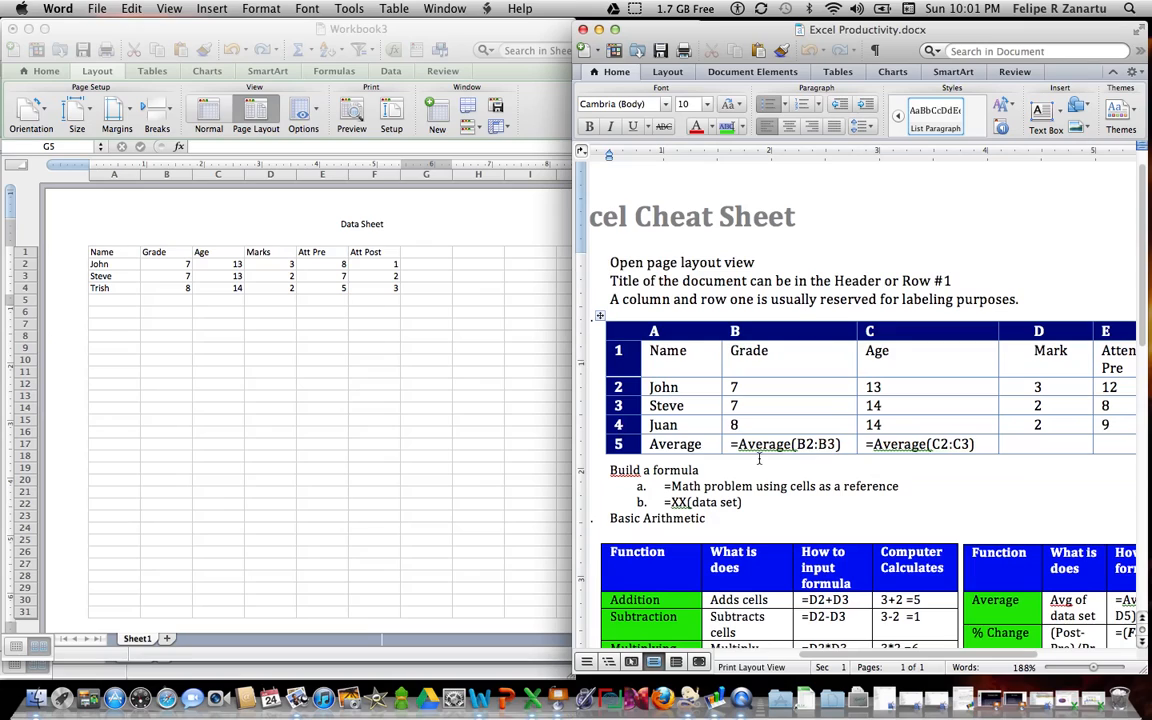
pyautogui.scroll(-3, 759, 458)
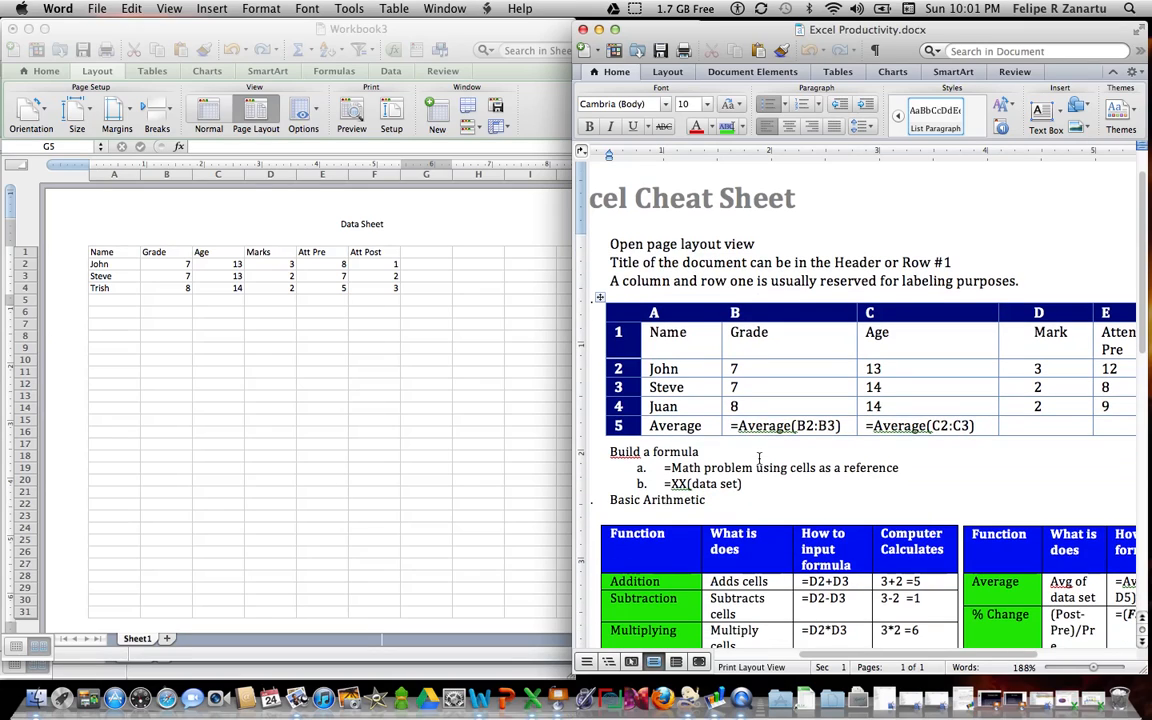
pyautogui.scroll(-2, 759, 458)
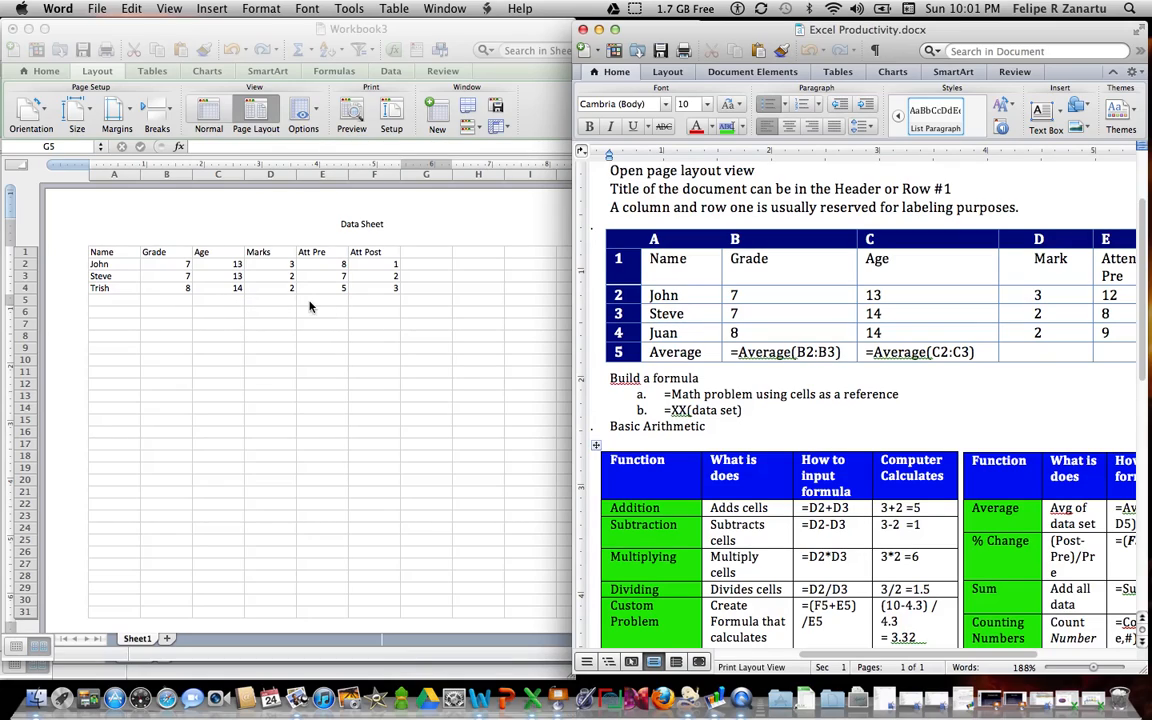
# Step: Back in Excel, add the first two ages in cell C5 with the formula =C2+C3
pyautogui.click(233, 302)
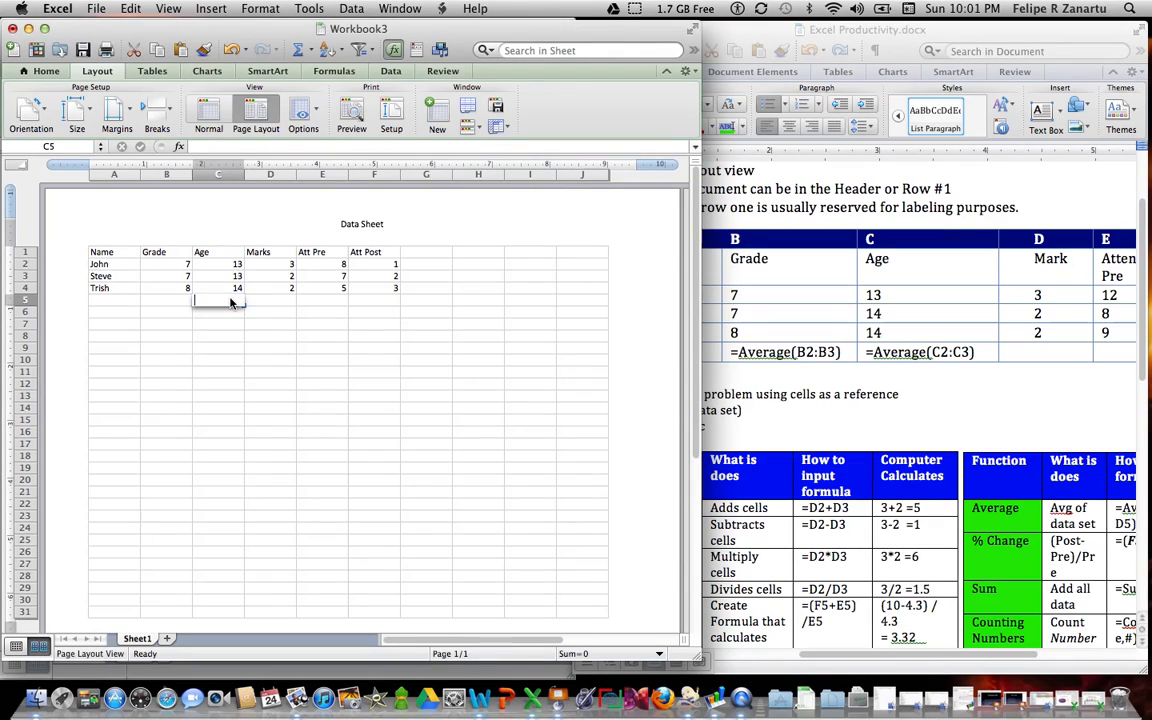
pyautogui.write('=')
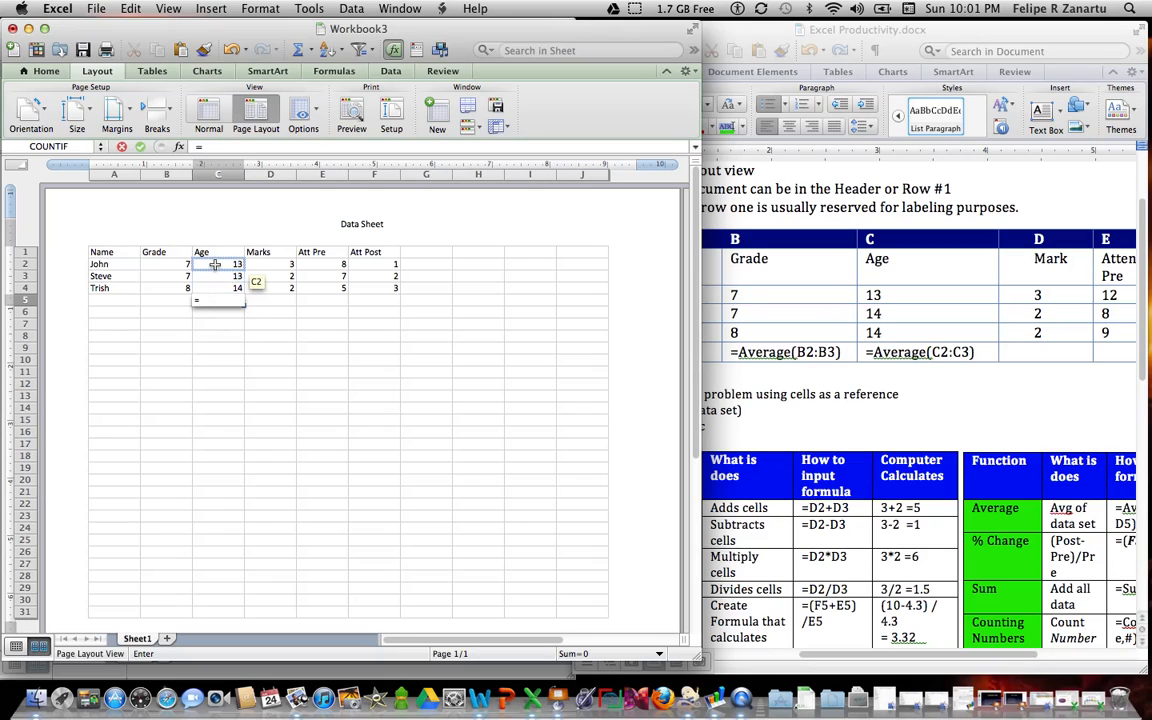
pyautogui.click(214, 264)
pyautogui.write('+')
pyautogui.click(214, 280)
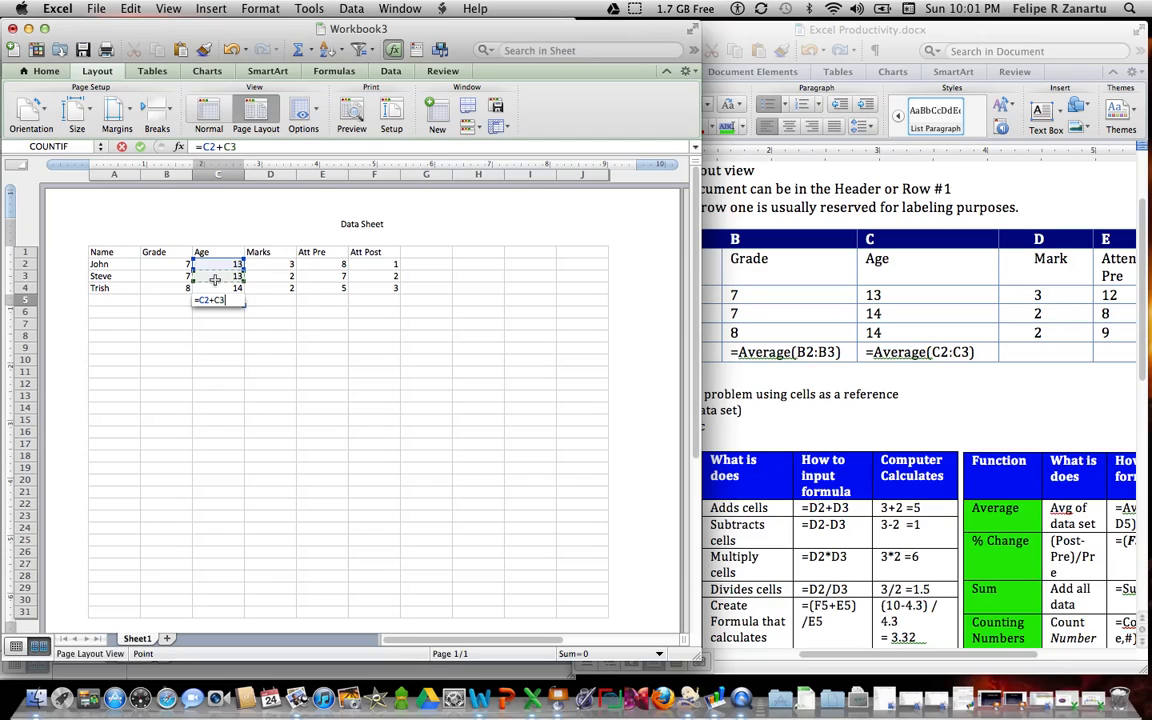
pyautogui.press('Return')
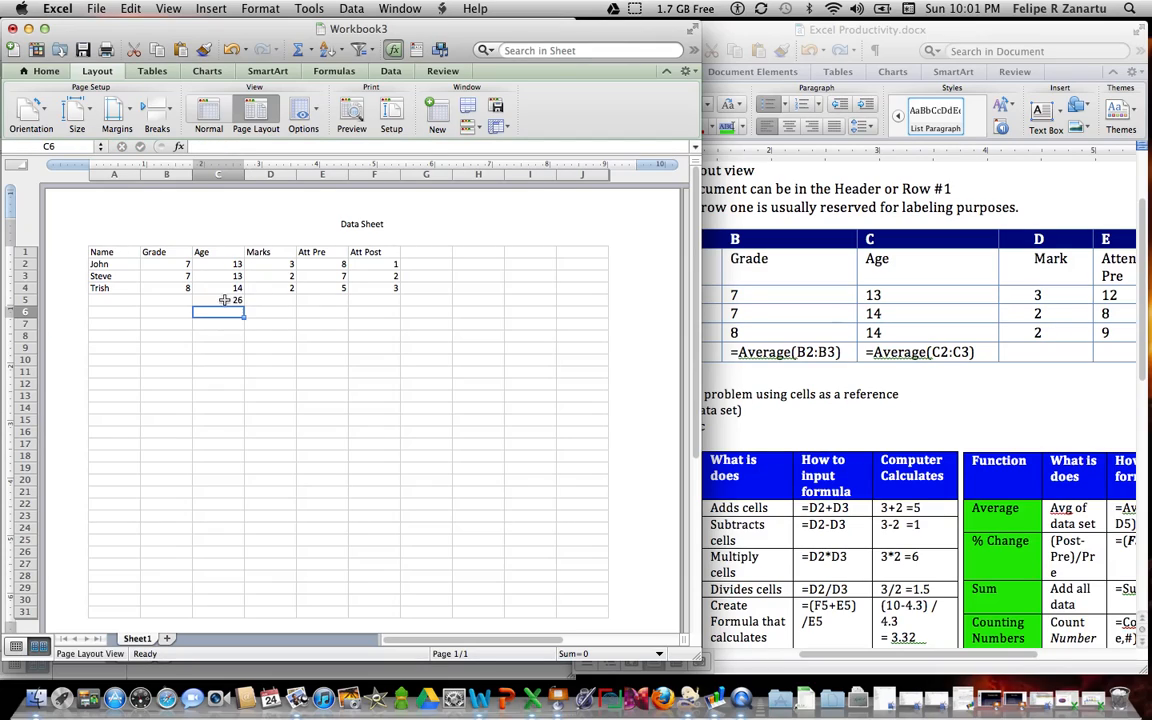
# Step: Replace the formula in C5 with =C2+C3+C4 to add all three ages
pyautogui.click(231, 300)
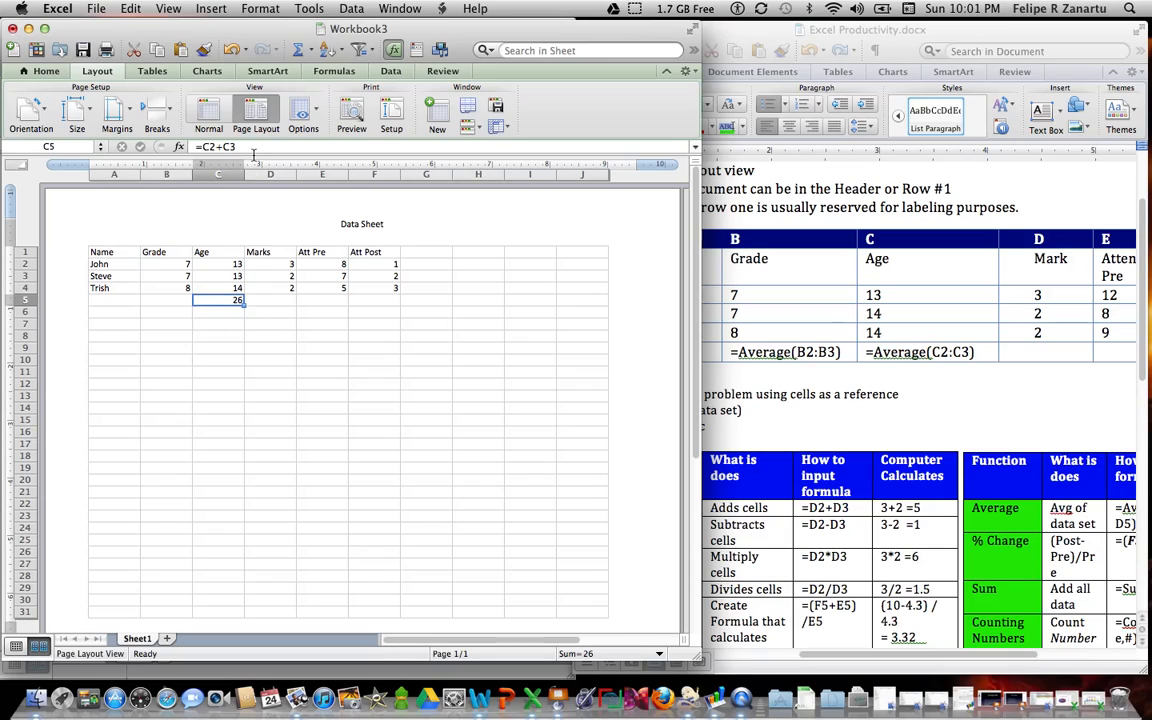
pyautogui.press('BackSpace')
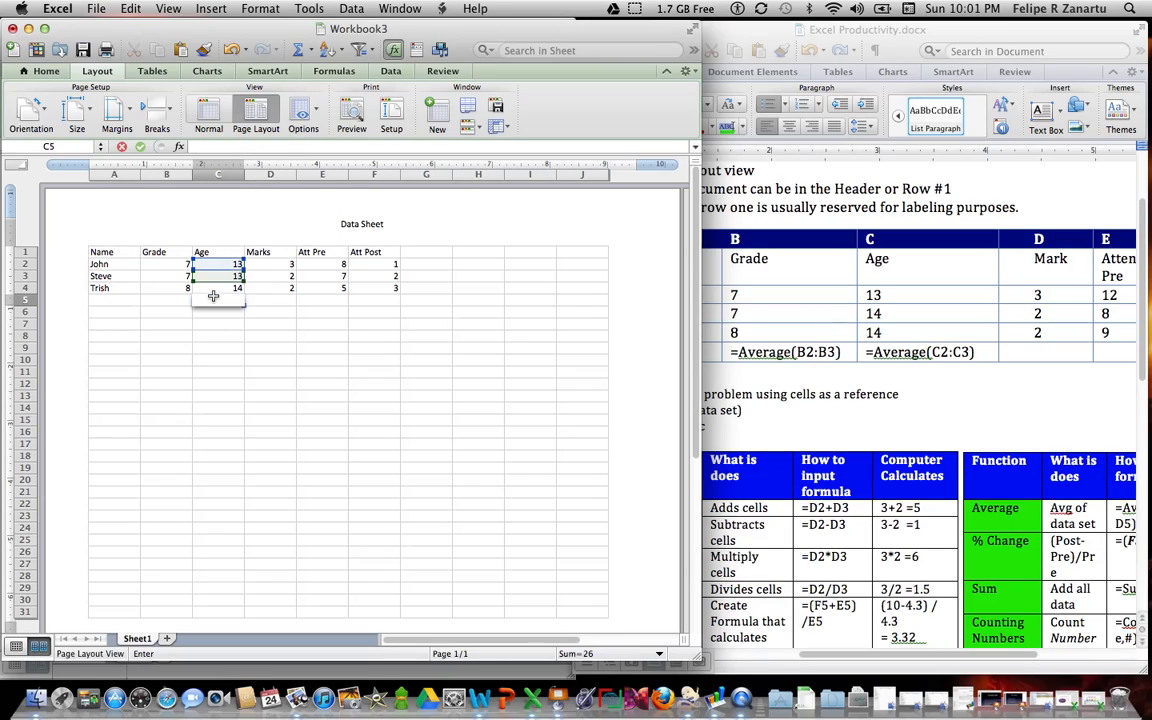
pyautogui.write('=')
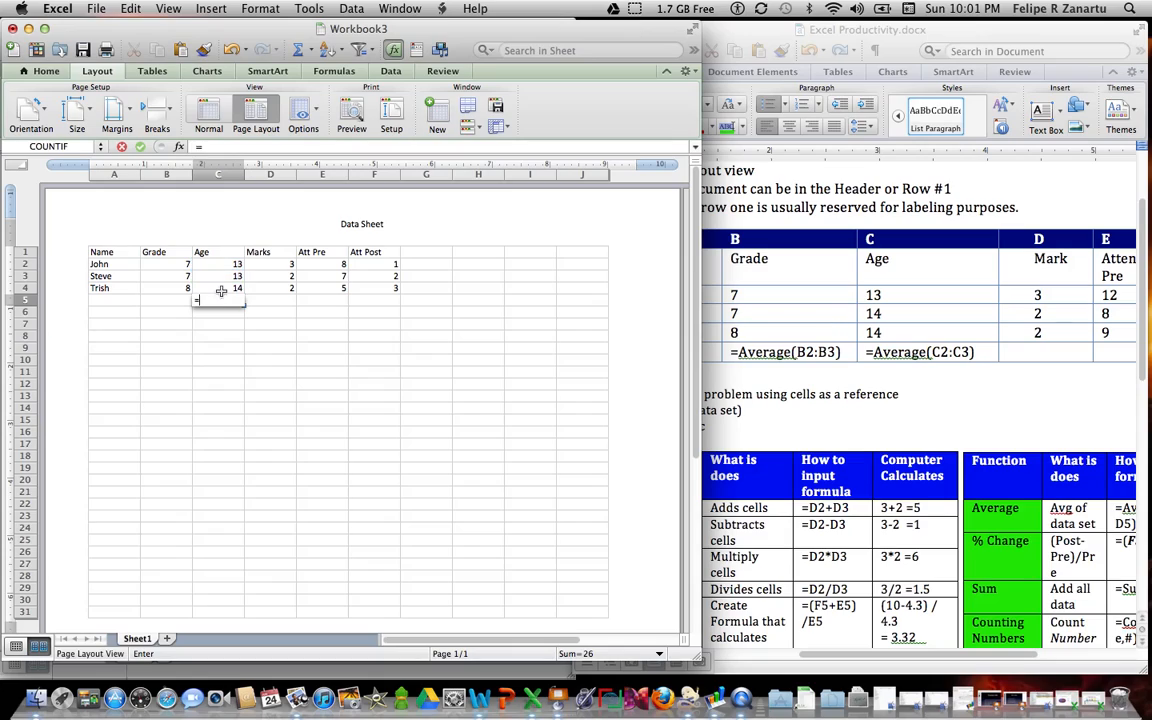
pyautogui.click(222, 264)
pyautogui.write('+')
pyautogui.click(225, 276)
pyautogui.write('+')
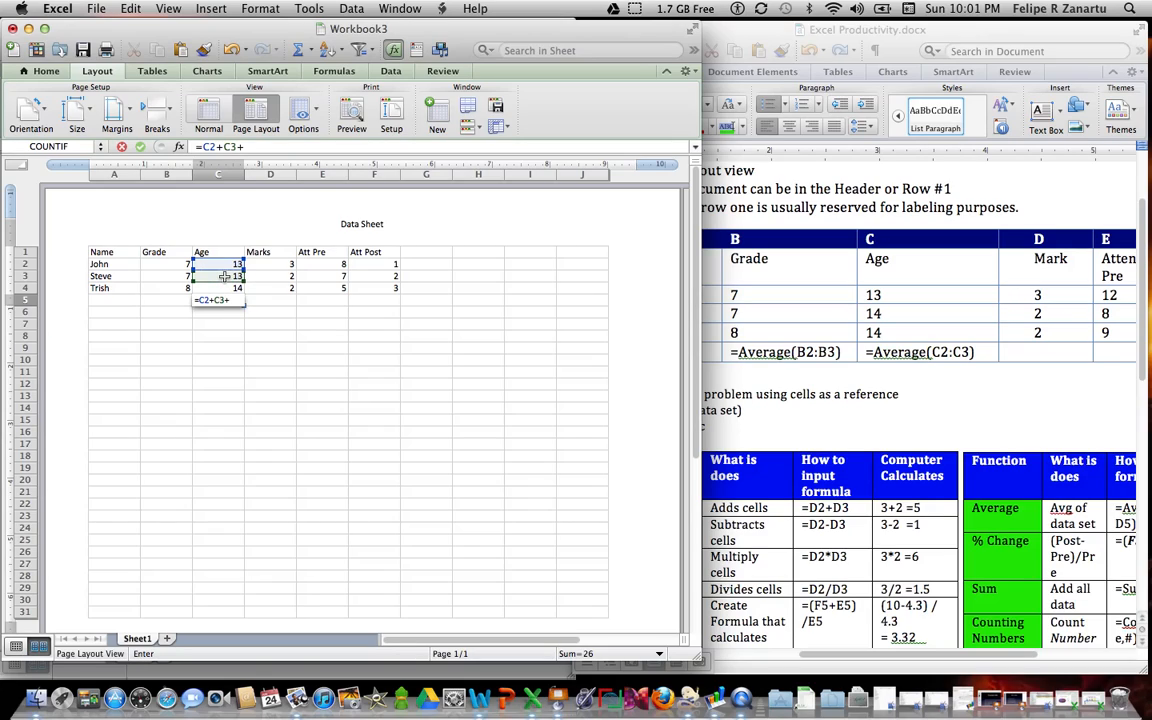
pyautogui.click(225, 288)
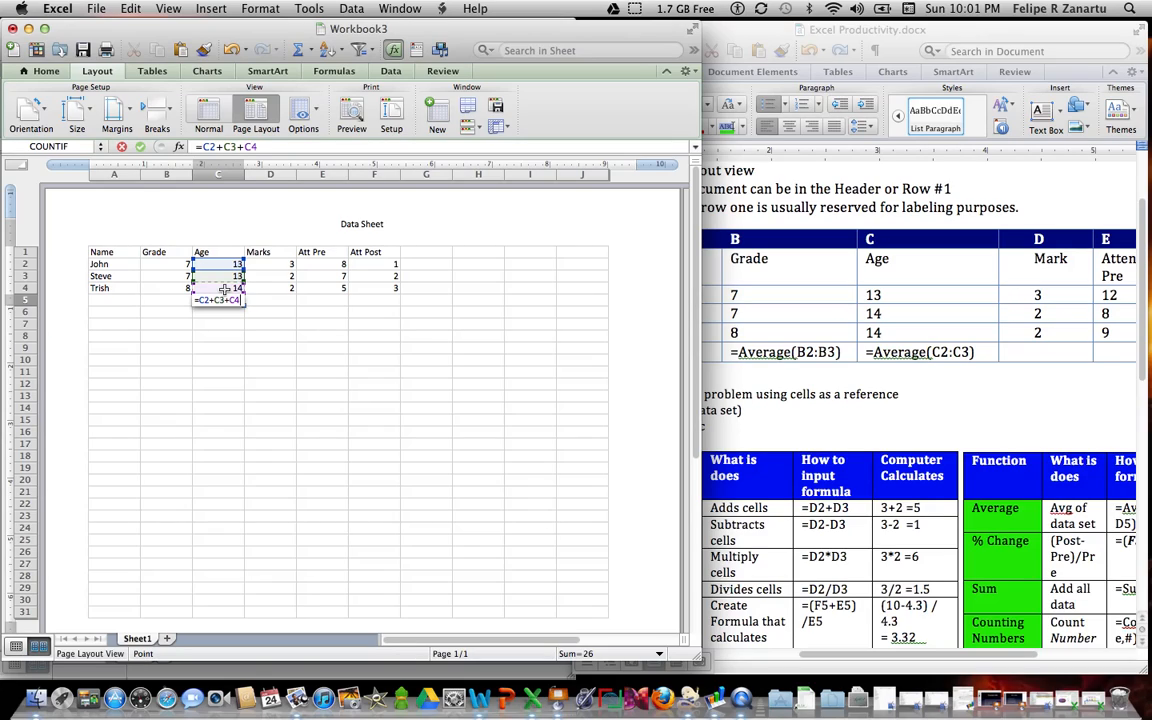
pyautogui.press('Return')
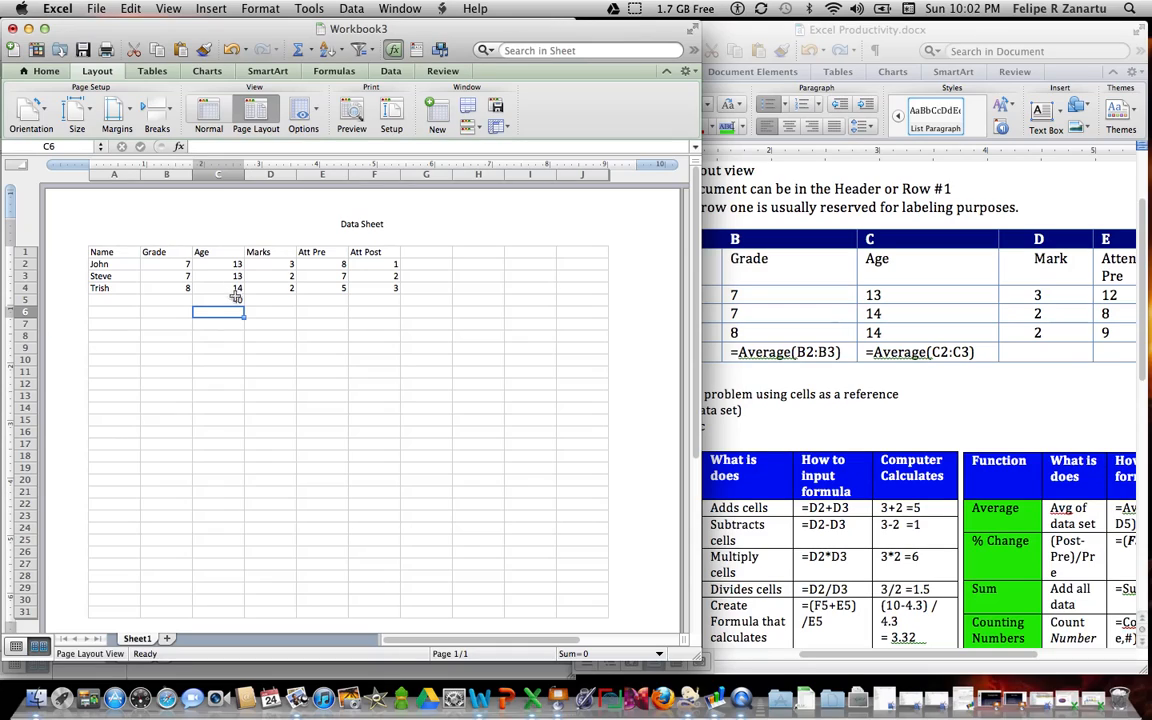
# Step: Replace the addition in C5 with the function =SUM(C2:C4) over the Age values
pyautogui.click(236, 299)
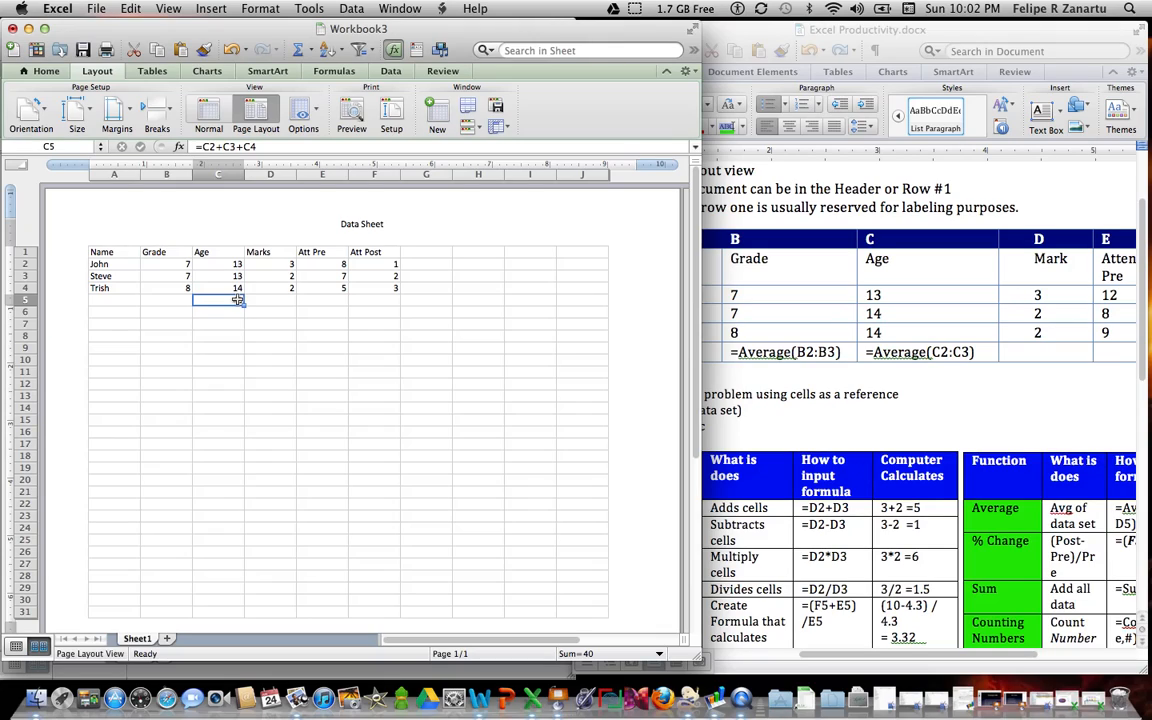
pyautogui.doubleClick(237, 299)
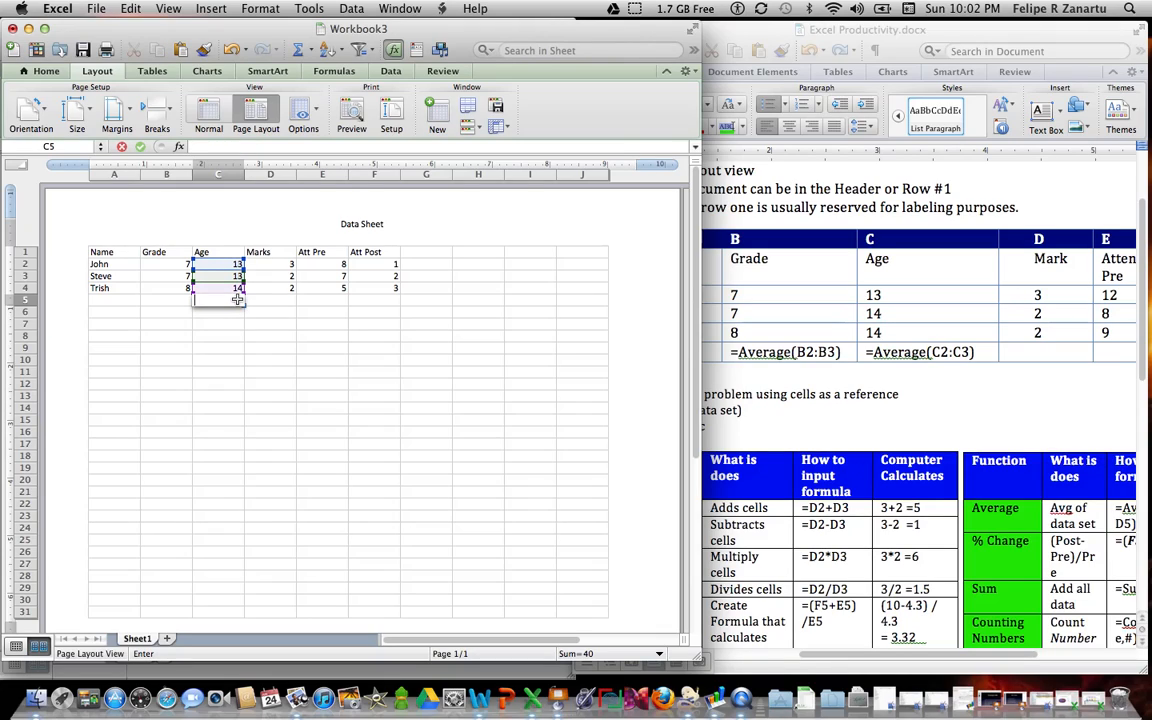
pyautogui.write('=')
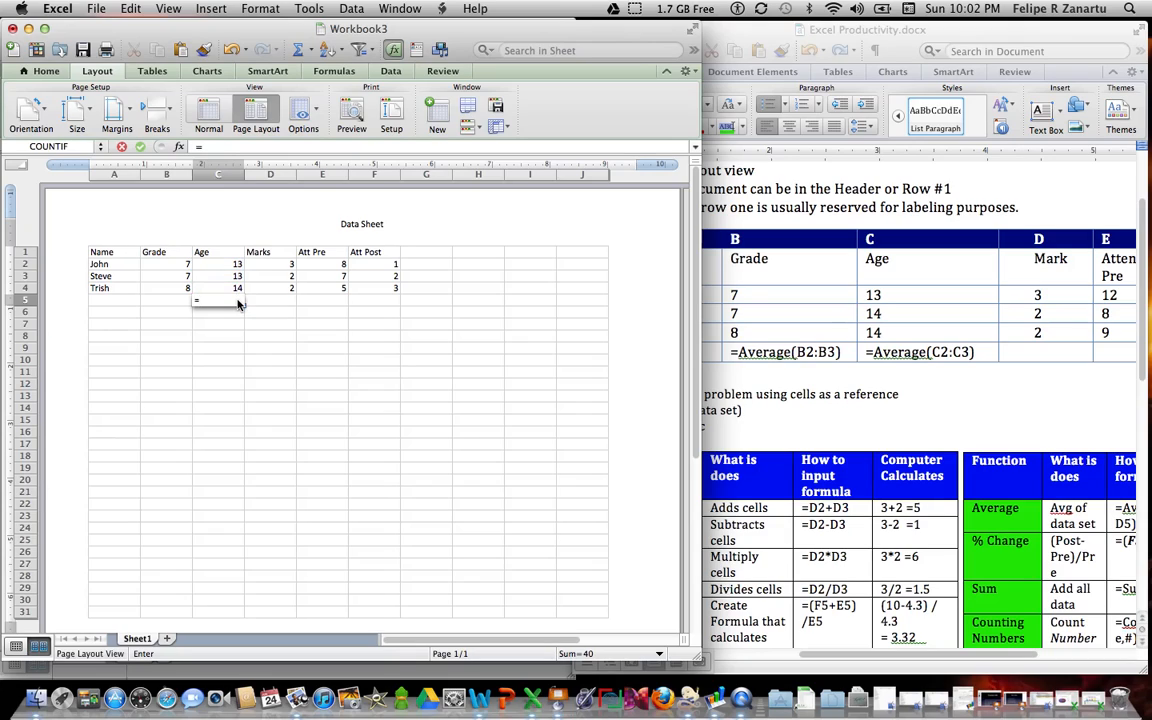
pyautogui.write('sum(')
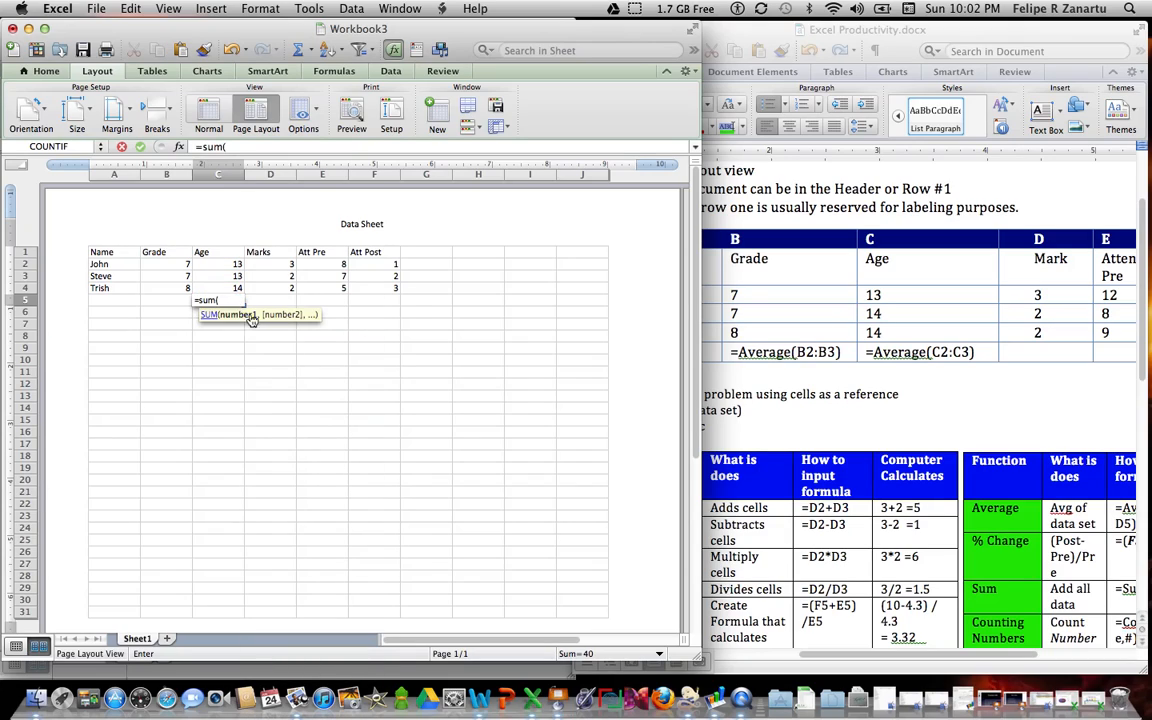
pyautogui.moveTo(226, 259); pyautogui.dragTo(236, 287)
pyautogui.press('Return')
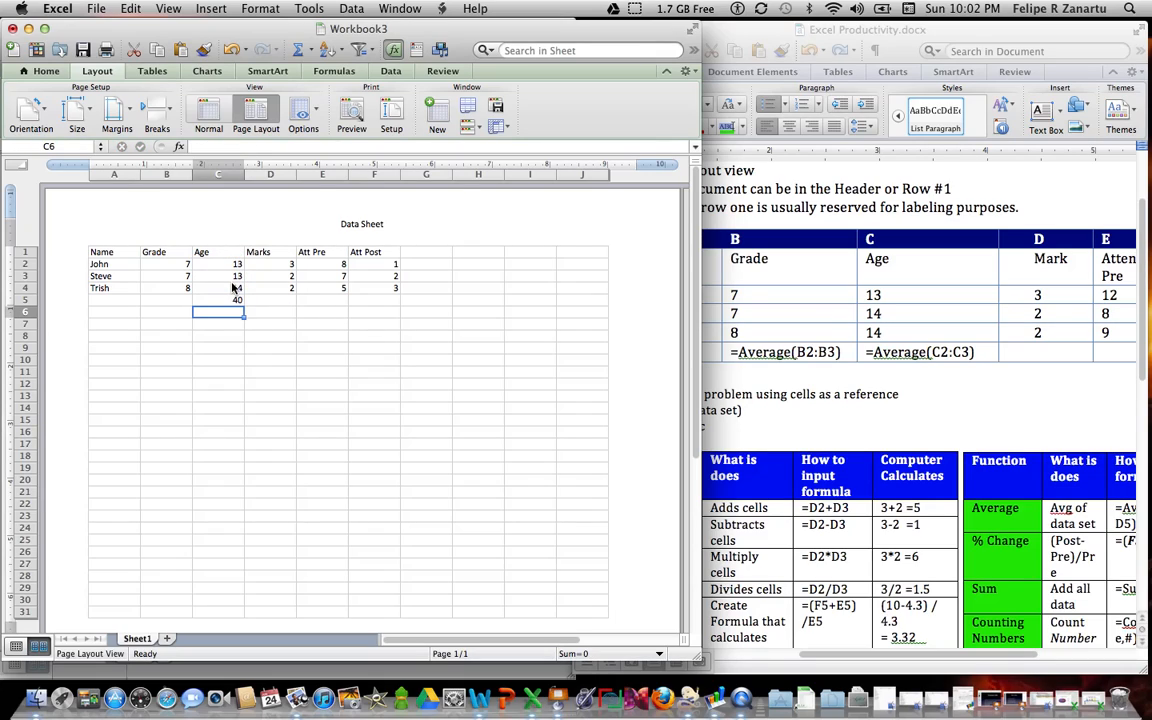
# Step: Clear the SUM formula from cell C5 under the Age column
pyautogui.click(235, 300)
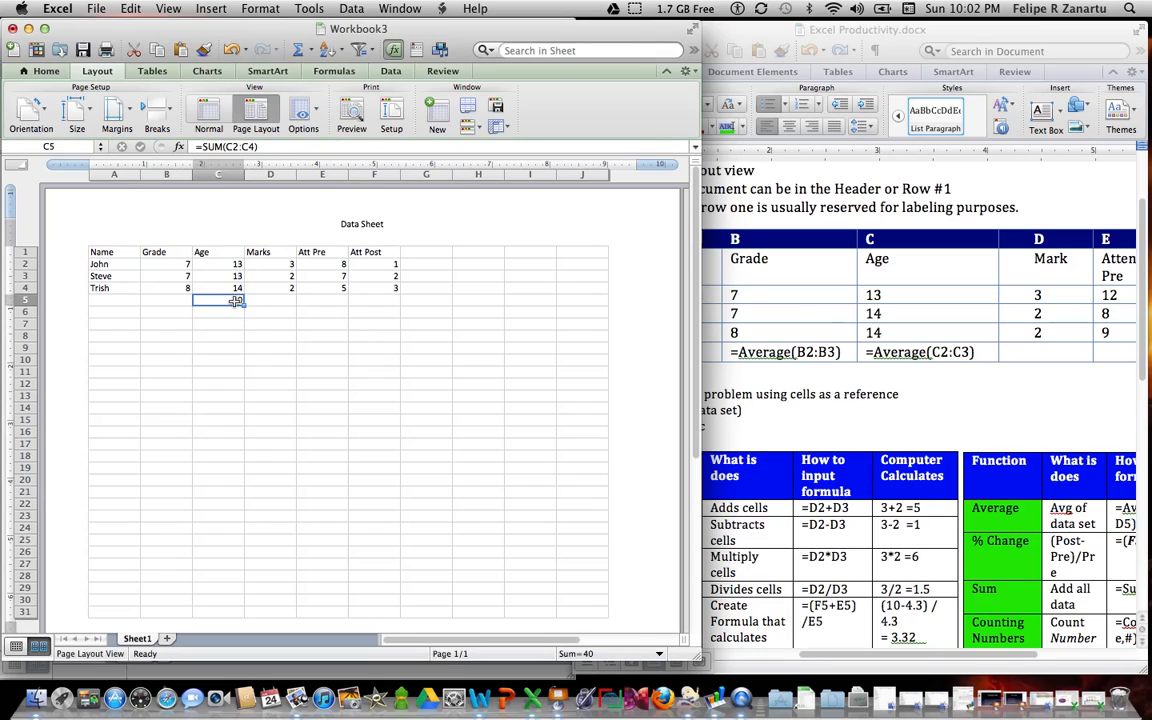
pyautogui.press('BackSpace')
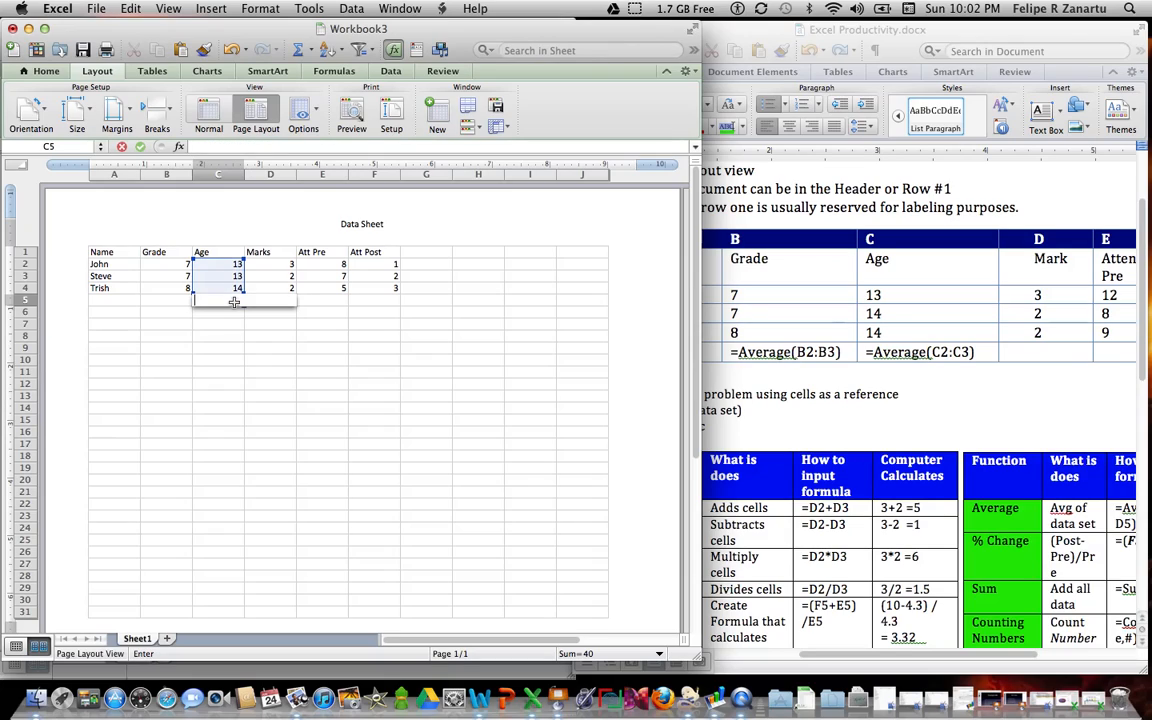
pyautogui.click(235, 340)
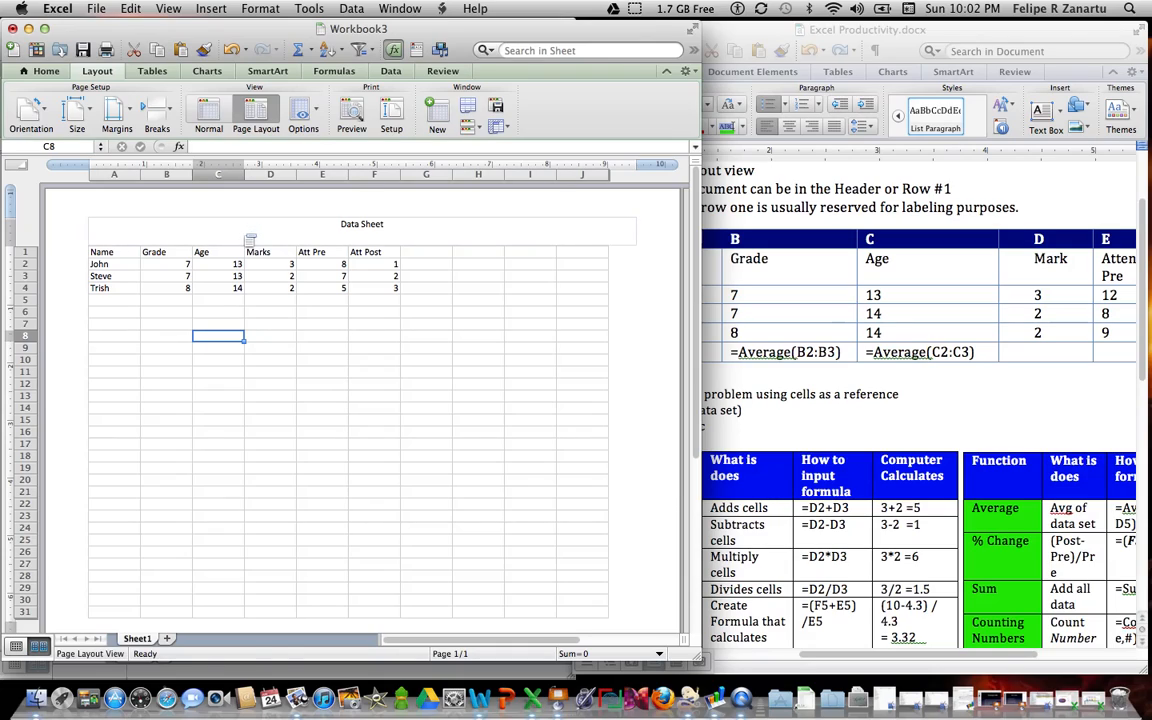
# Step: Calculate the mean age in cell C5 with the formula =SUM(C2:C4)/3
pyautogui.click(207, 302)
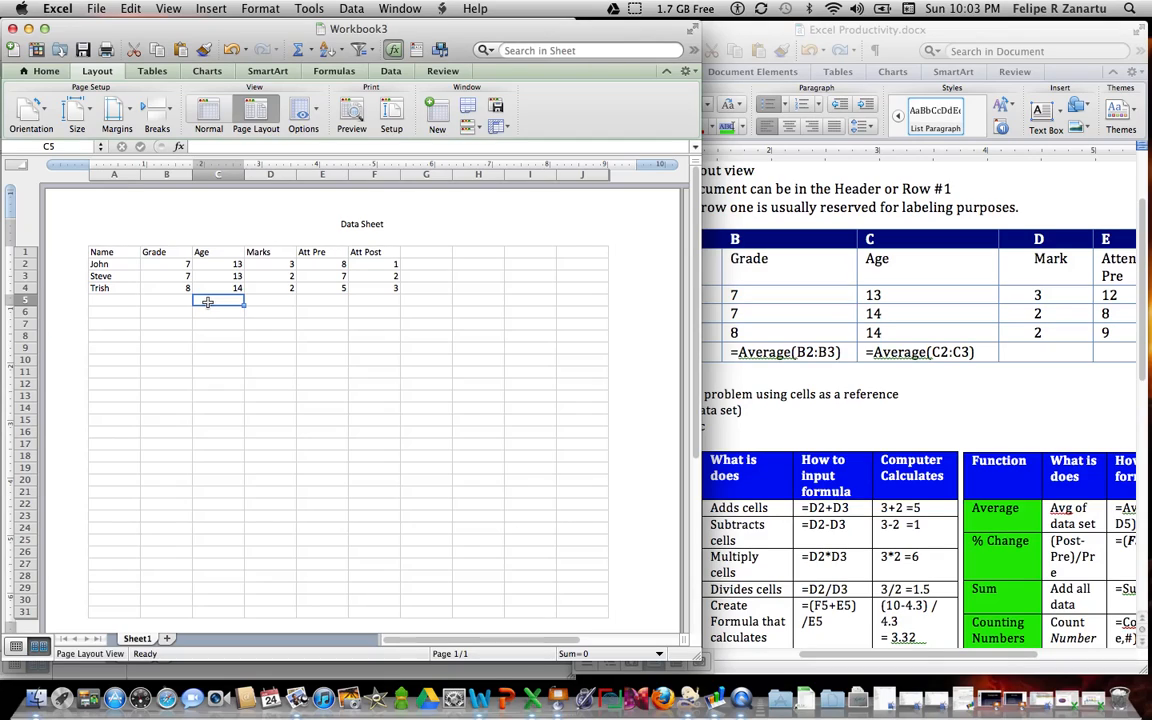
pyautogui.write('=')
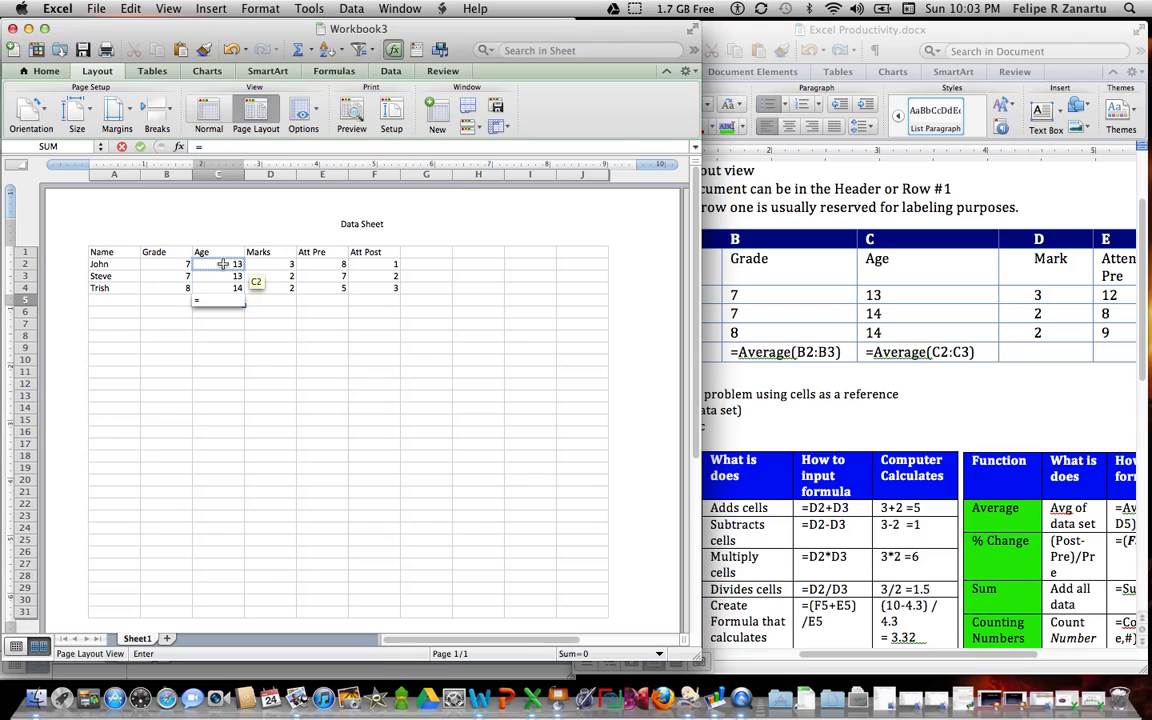
pyautogui.write('sum(')
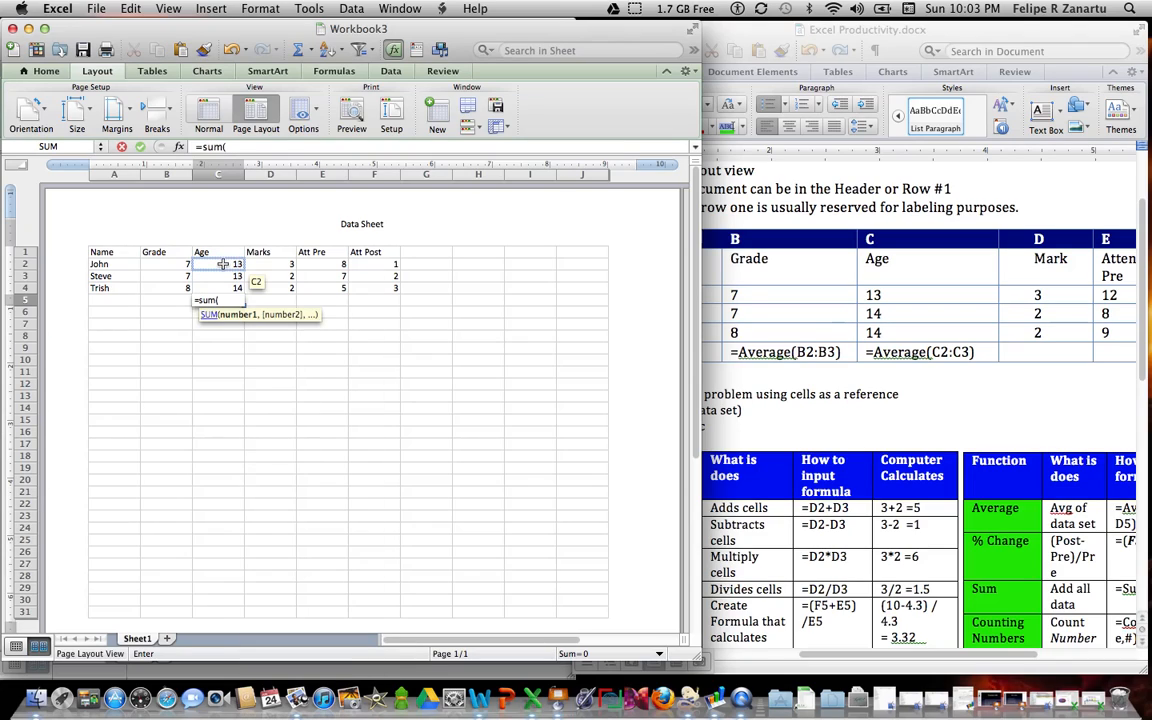
pyautogui.click(217, 266)
pyautogui.moveTo(217, 266); pyautogui.dragTo(219, 292)
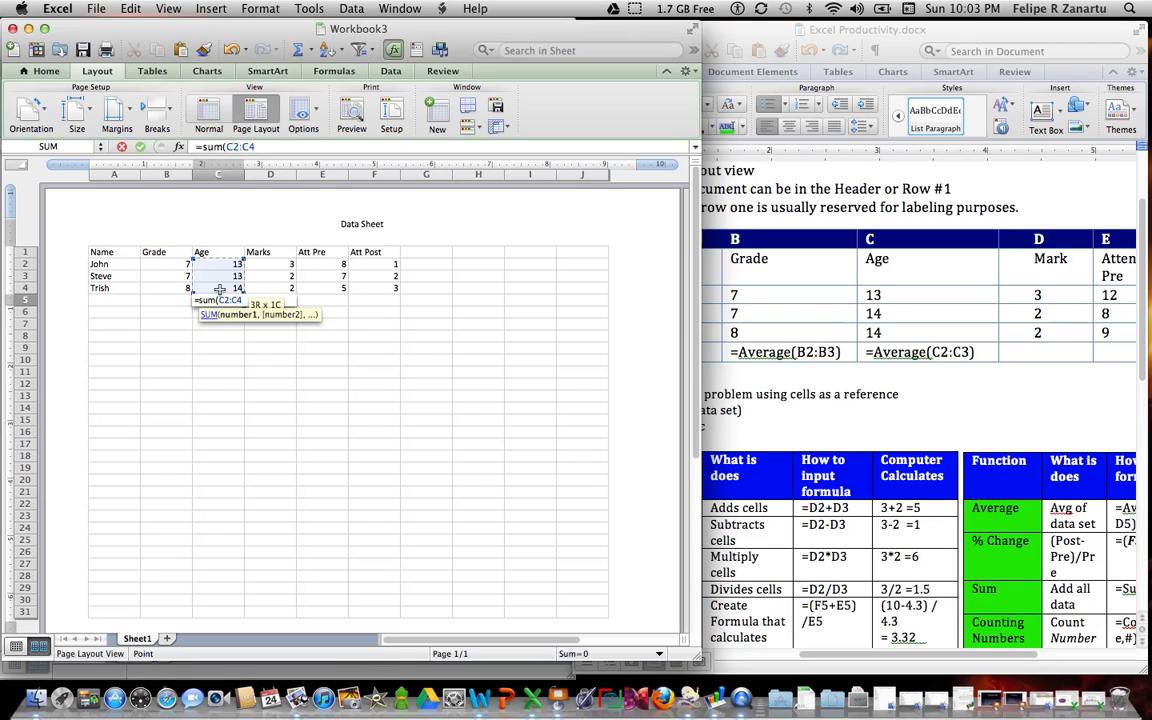
pyautogui.write(')/3')
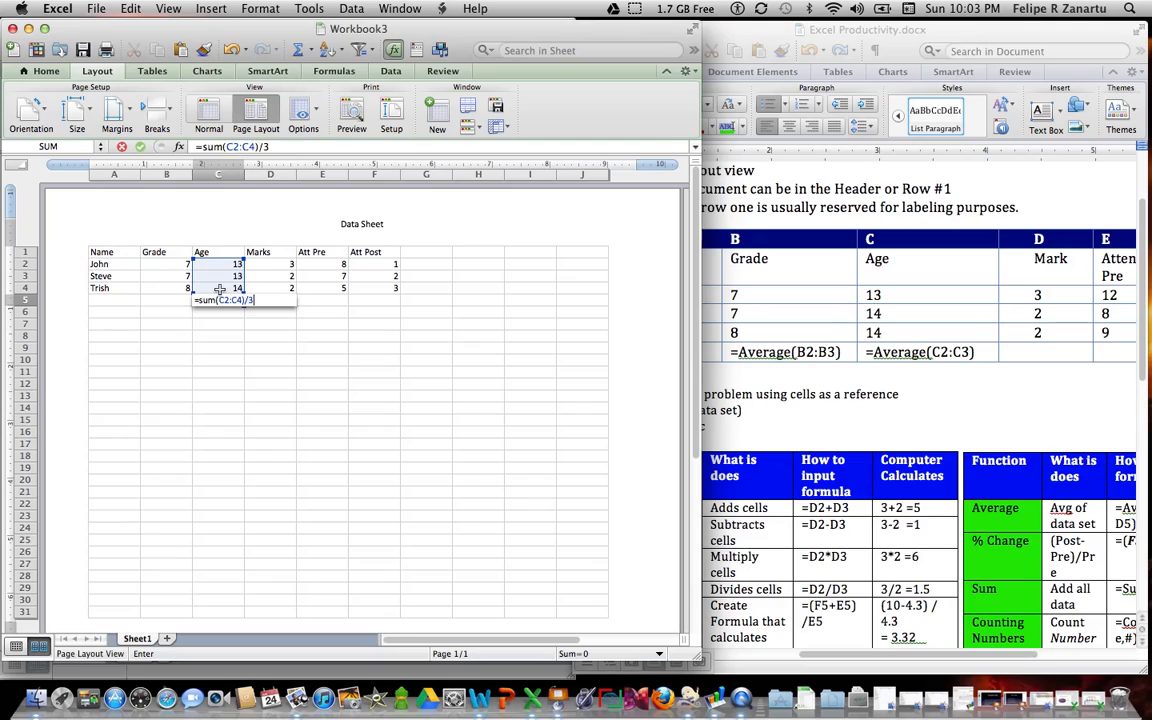
pyautogui.press('Return')
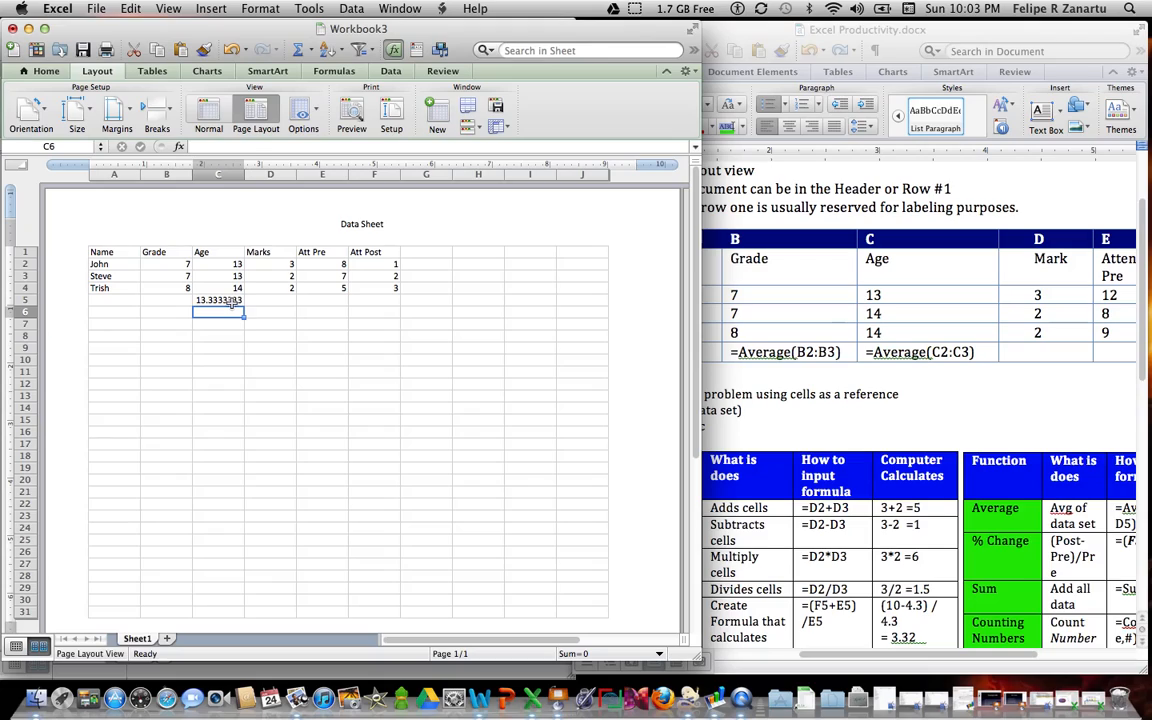
# Step: Replace the formula in C5 with the function =AVERAGE(C2:C4) over the Age values
pyautogui.click(232, 303)
pyautogui.press('BackSpace')
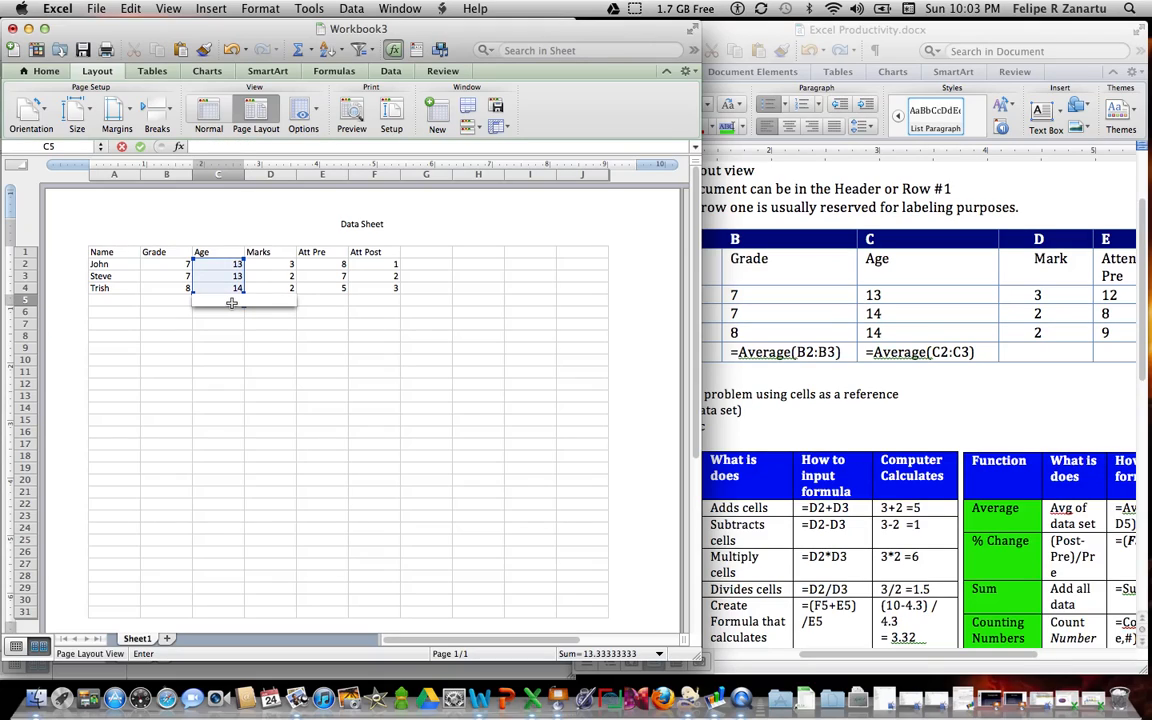
pyautogui.write('=averAGE')
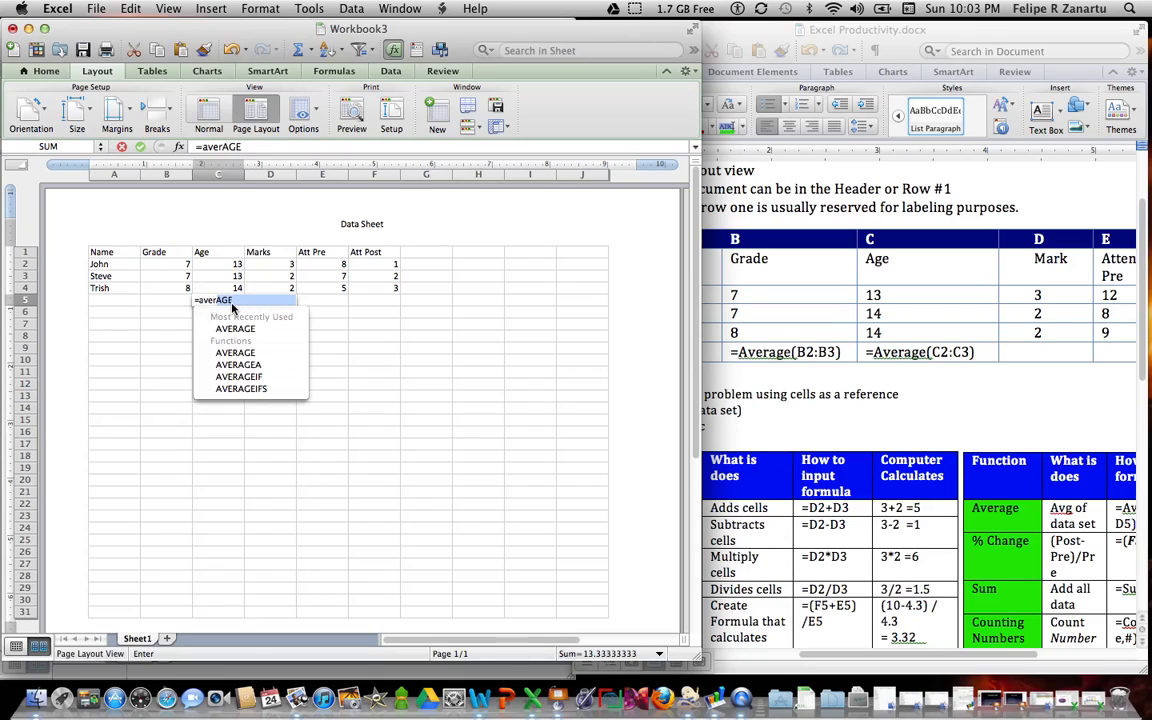
pyautogui.write('(')
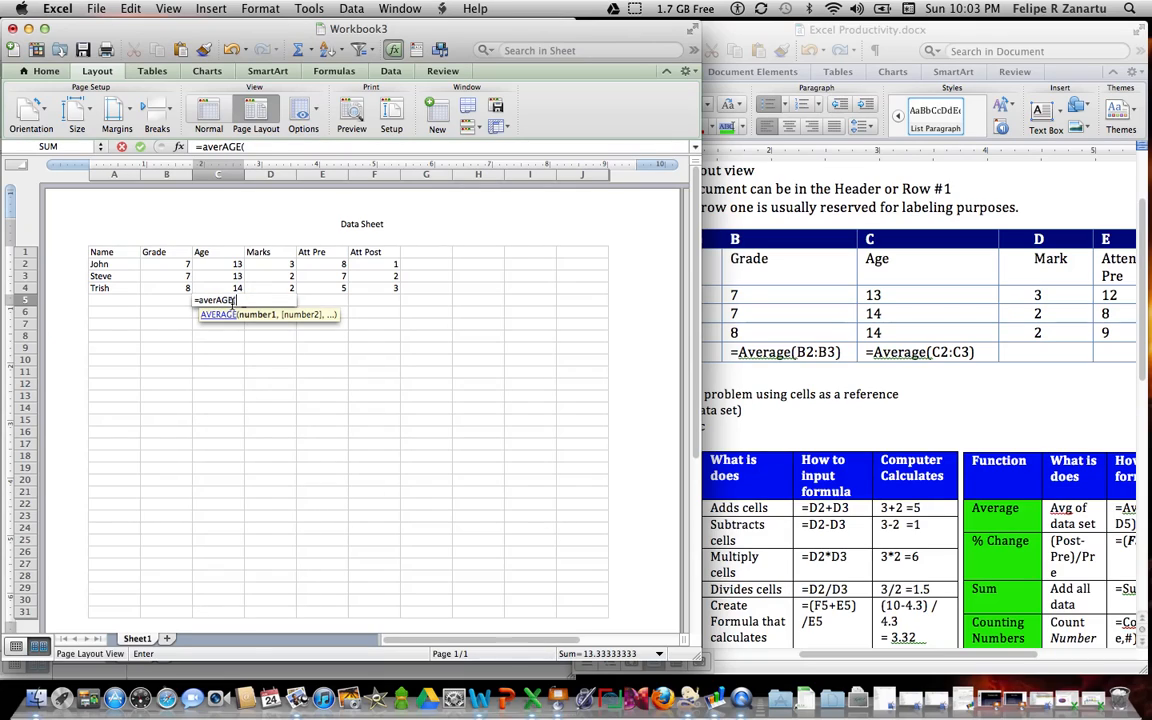
pyautogui.moveTo(213, 265); pyautogui.dragTo(219, 286)
pyautogui.write(')')
pyautogui.press('Return')
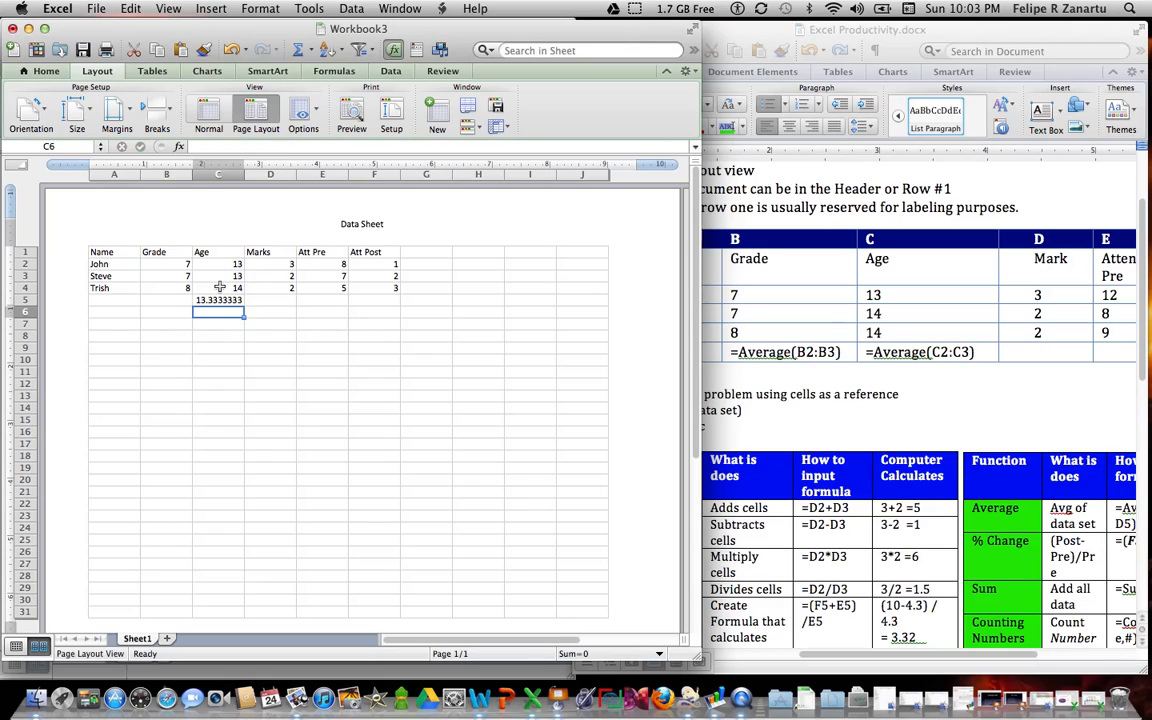
# Step: Fill the average formula from C5 across row 5 through the Att Post column, to F5
pyautogui.click(238, 300)
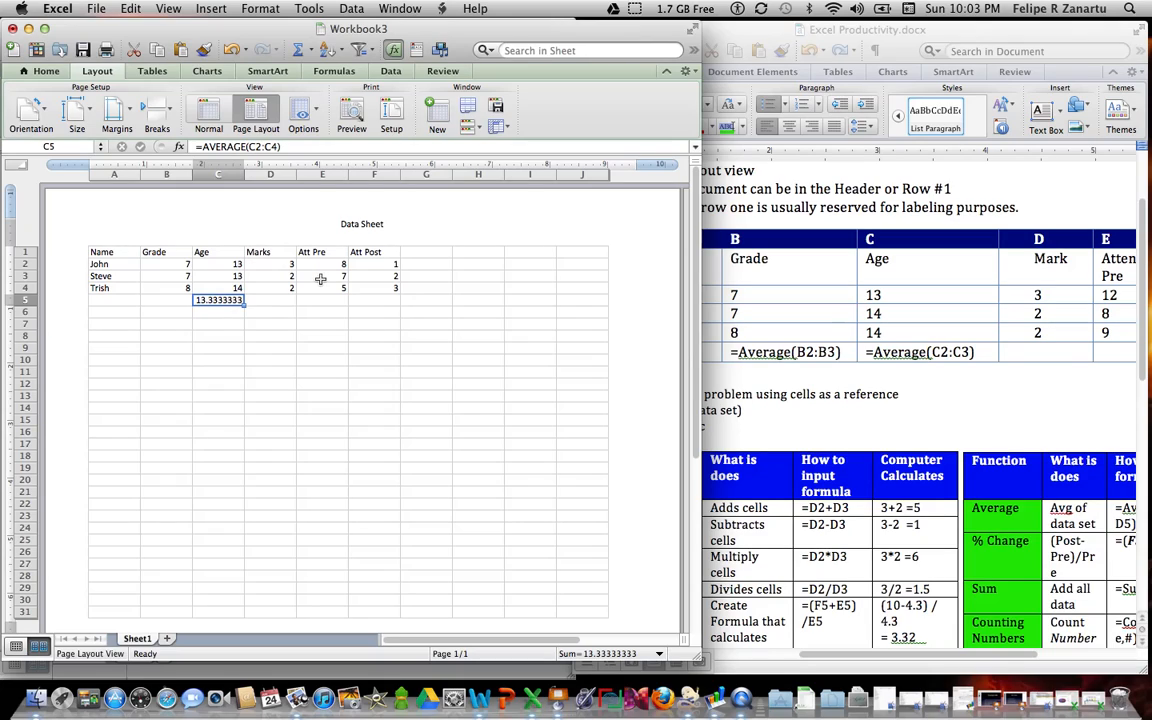
pyautogui.click(244, 305)
pyautogui.moveTo(244, 305); pyautogui.dragTo(391, 304)
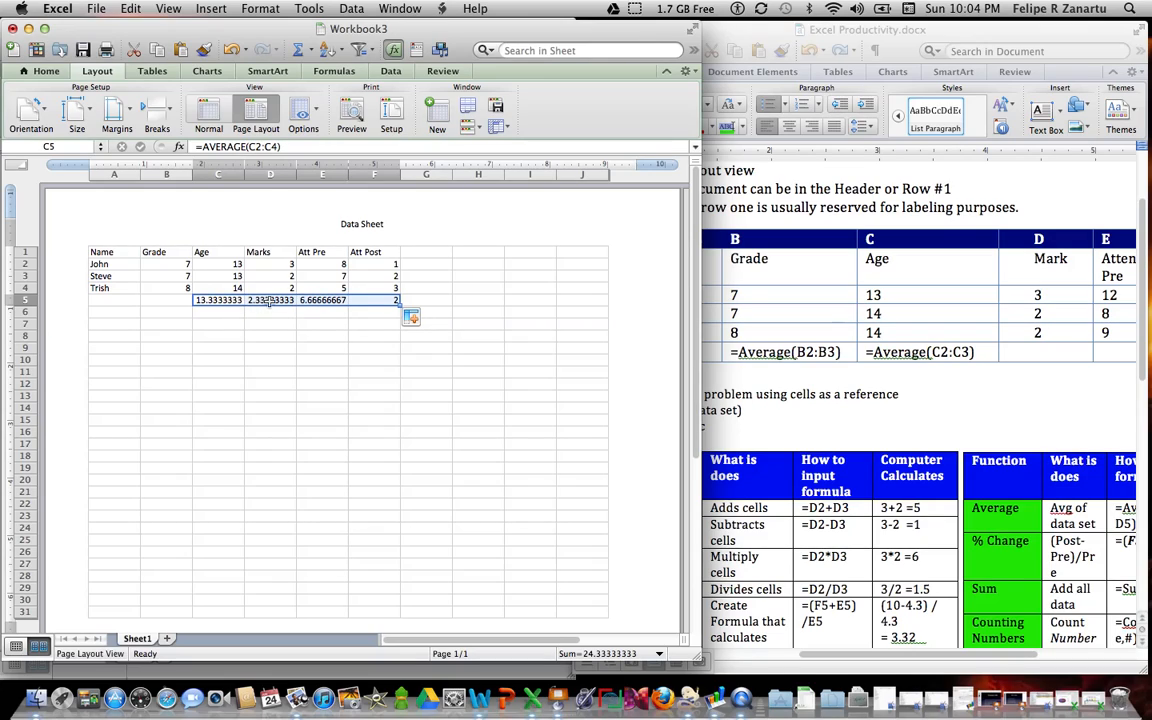
# Step: Enter the label David Effect in cell H5, leaving G5 empty beside the averages
pyautogui.click(427, 301)
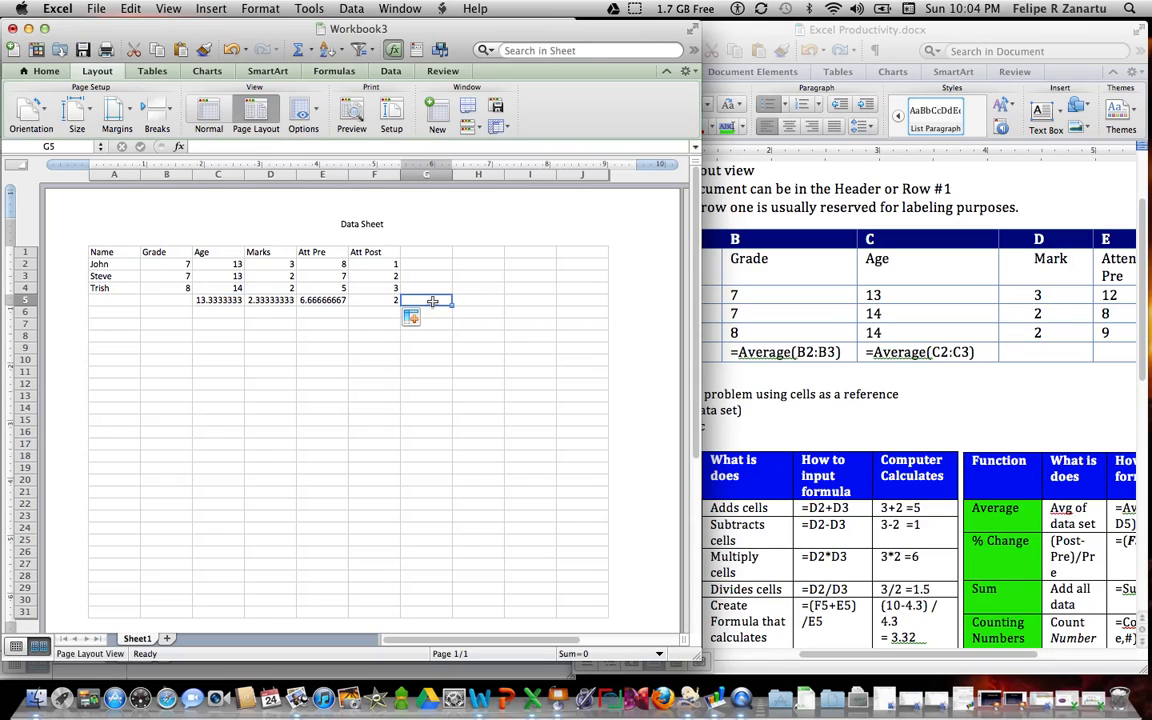
pyautogui.click(466, 301)
pyautogui.write('D')
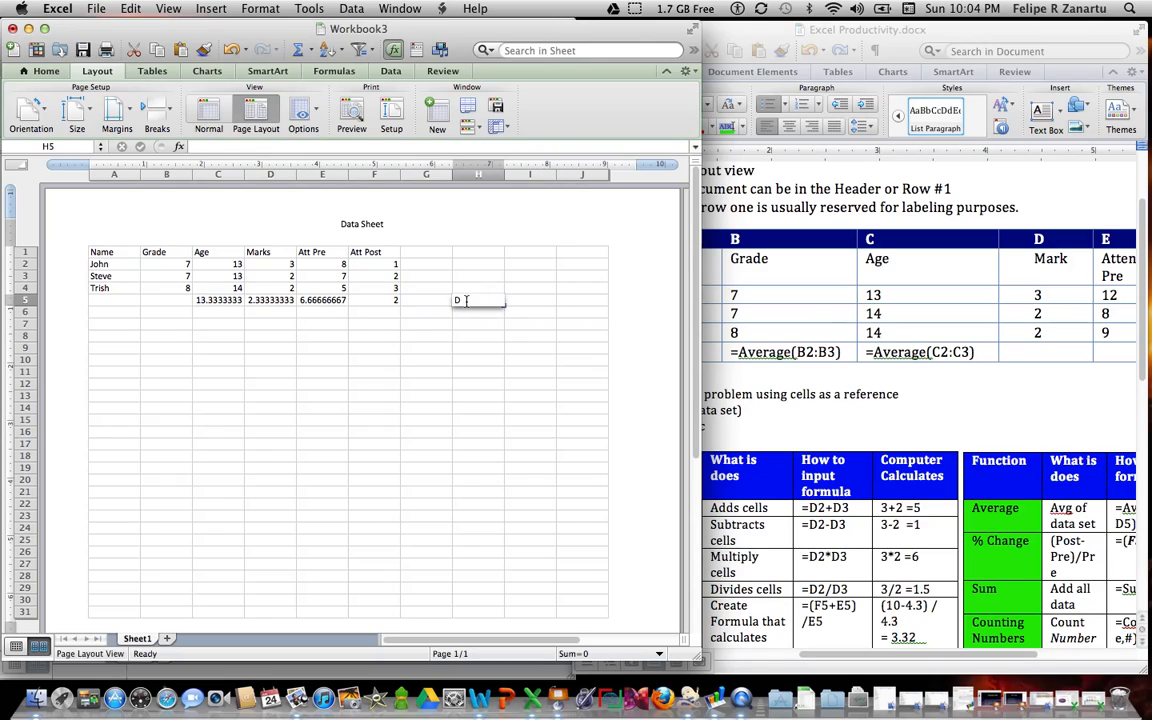
pyautogui.write('avid Effect')
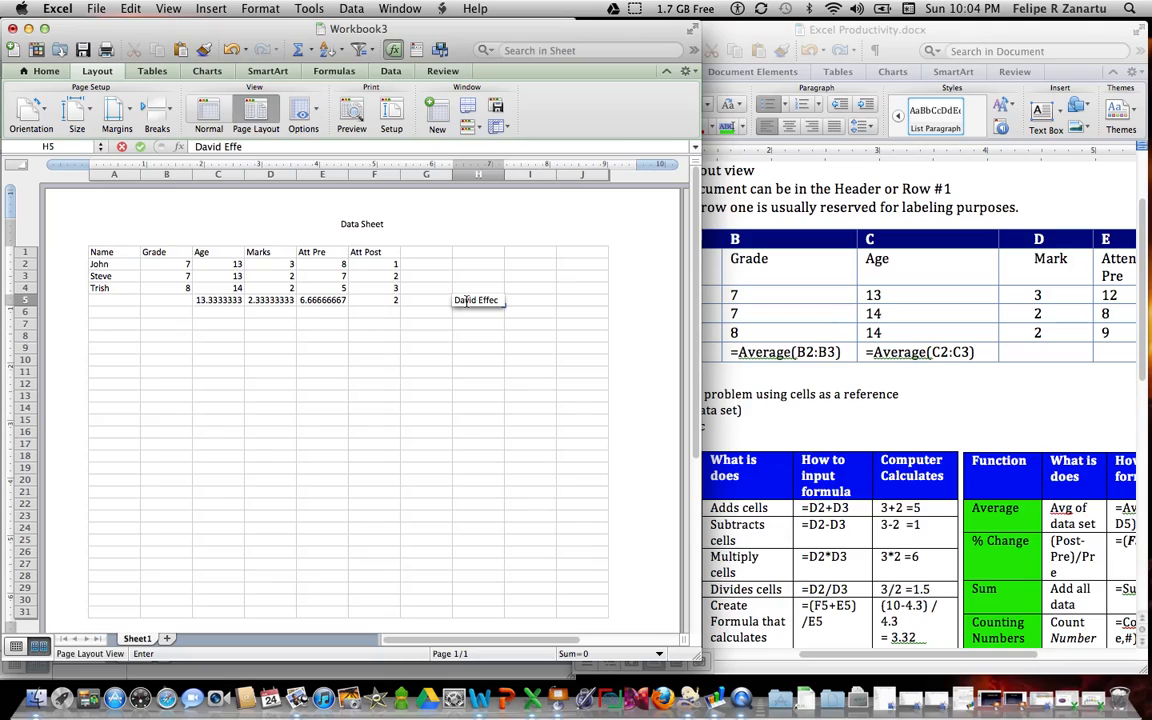
# Step: Enter the percent-change rule as the text (Post-Pre)/Pre in cell I5, beside the David Effect label
pyautogui.click(527, 303)
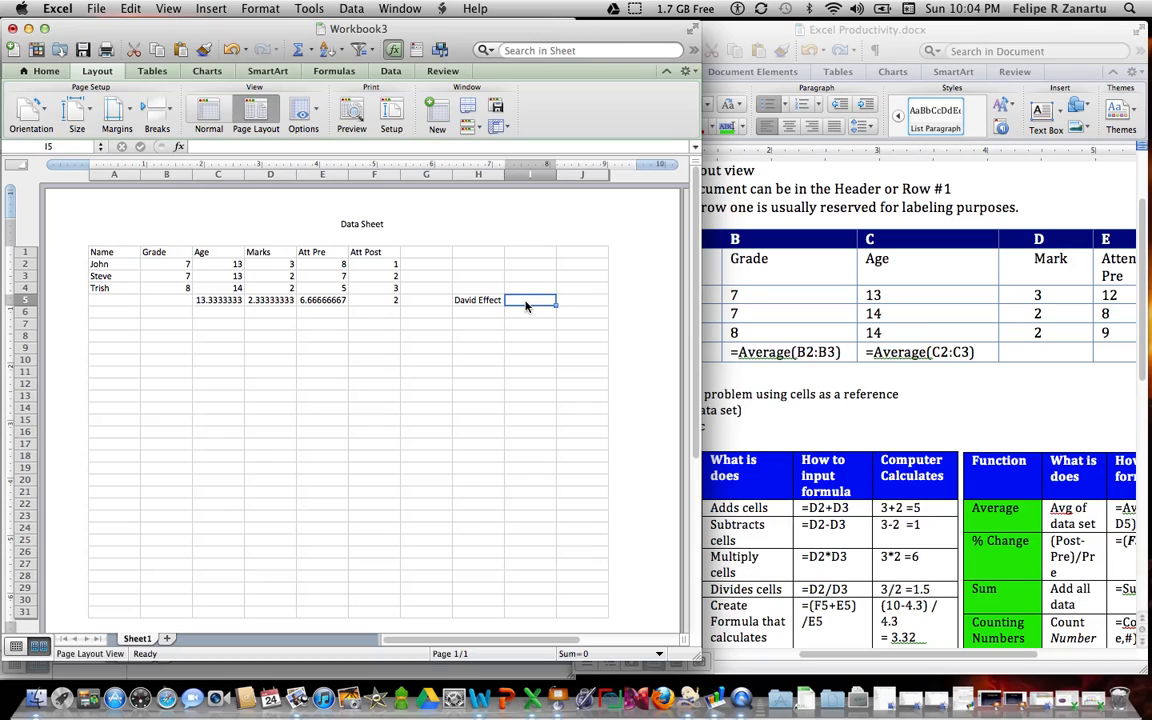
pyautogui.write('Posr')
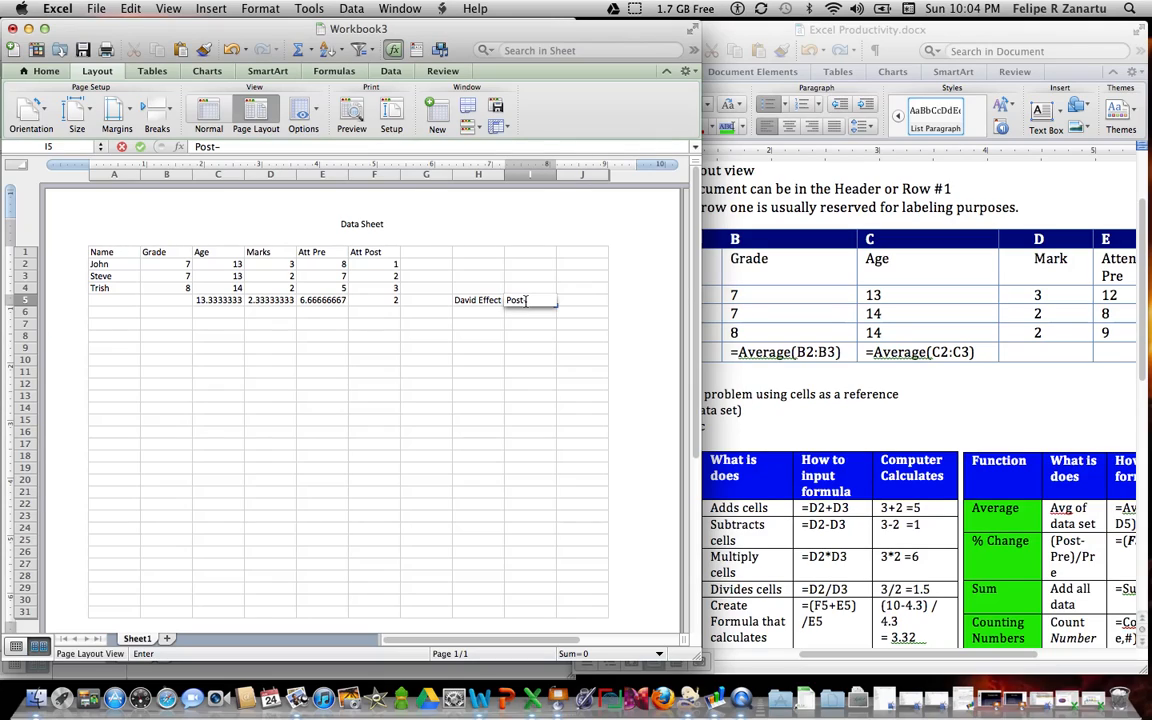
pyautogui.write('Pre)')
pyautogui.press('Left')
pyautogui.press('Left')
pyautogui.press('Left')
pyautogui.doubleClick(526, 301)
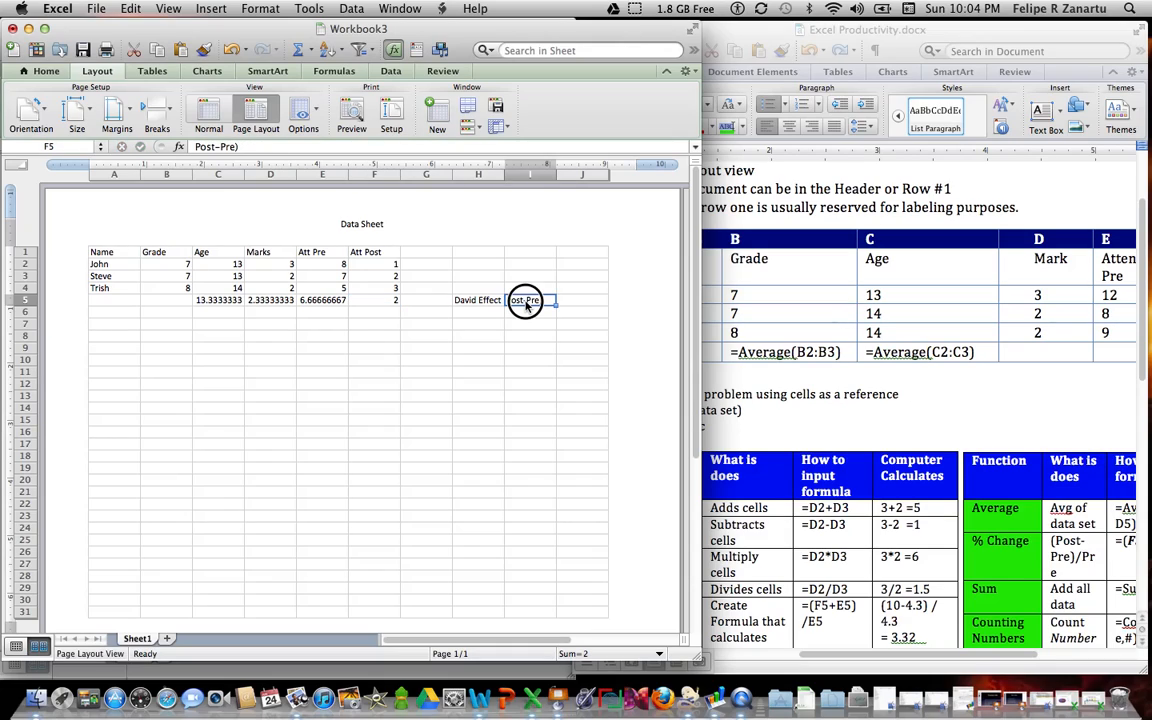
pyautogui.click(508, 300)
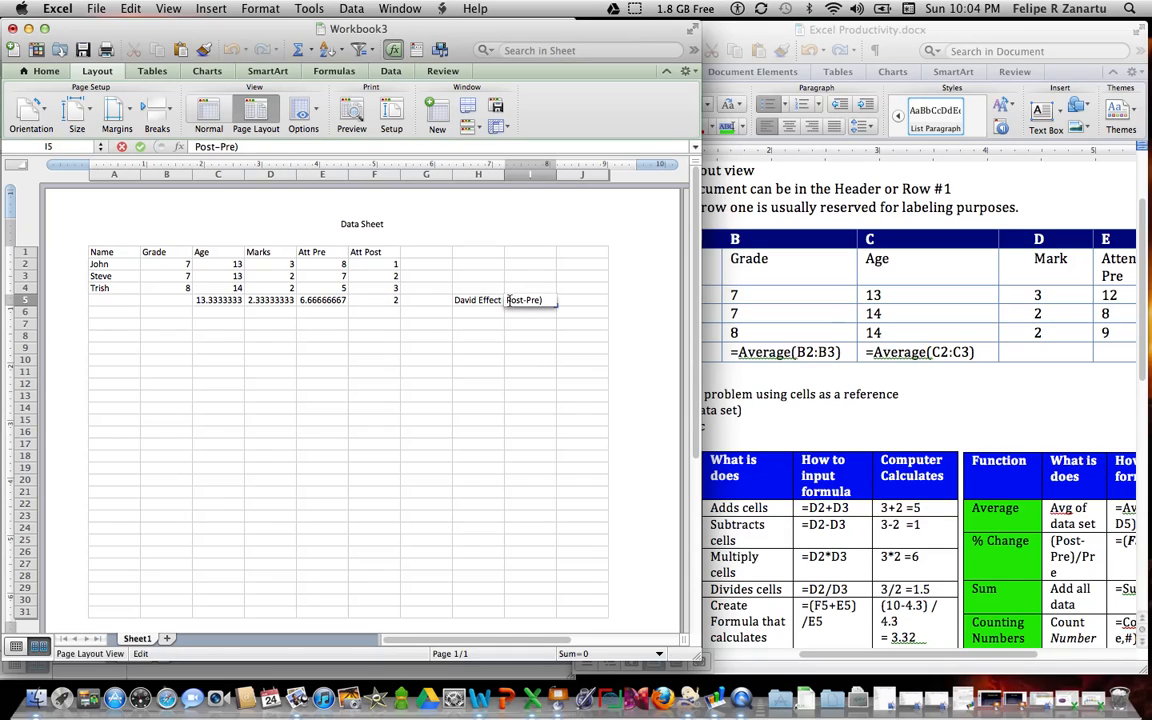
pyautogui.write('(')
pyautogui.click(545, 300)
pyautogui.write('/pr')
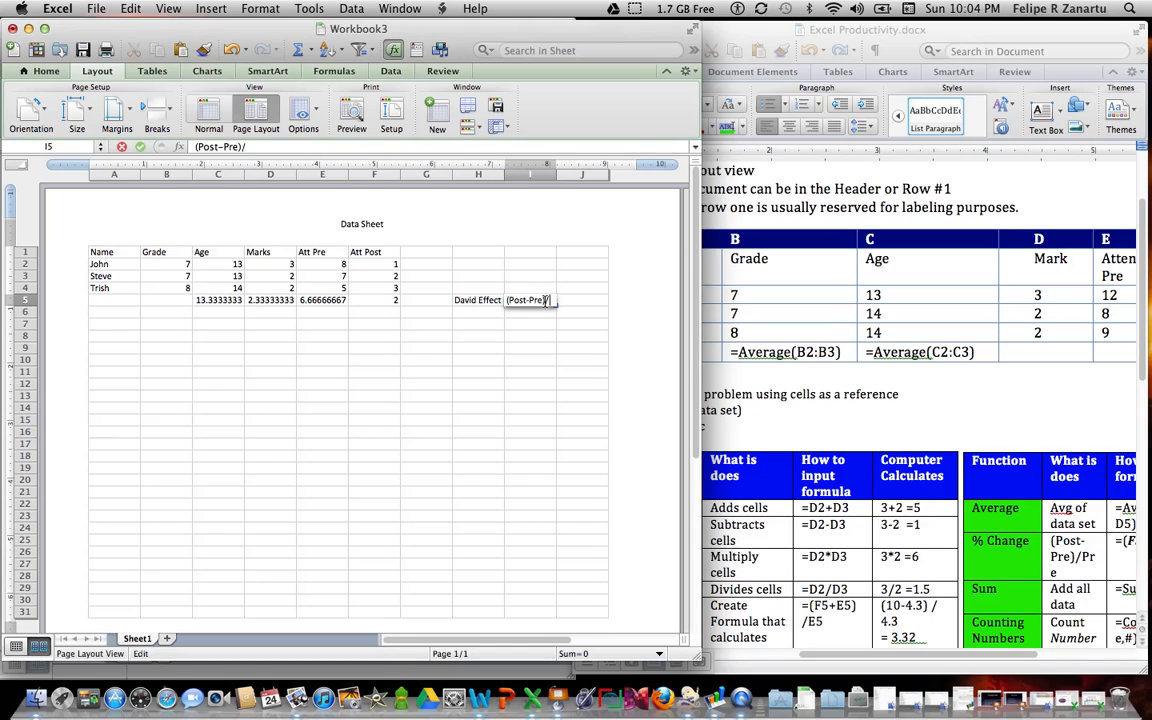
pyautogui.press('BackSpace')
pyautogui.press('BackSpace')
pyautogui.write('Pre')
# Step: Calculate the change between the average Att Pre and Att Post in cell G5 with the formula =(F5-E5)/E5
pyautogui.click(435, 302)
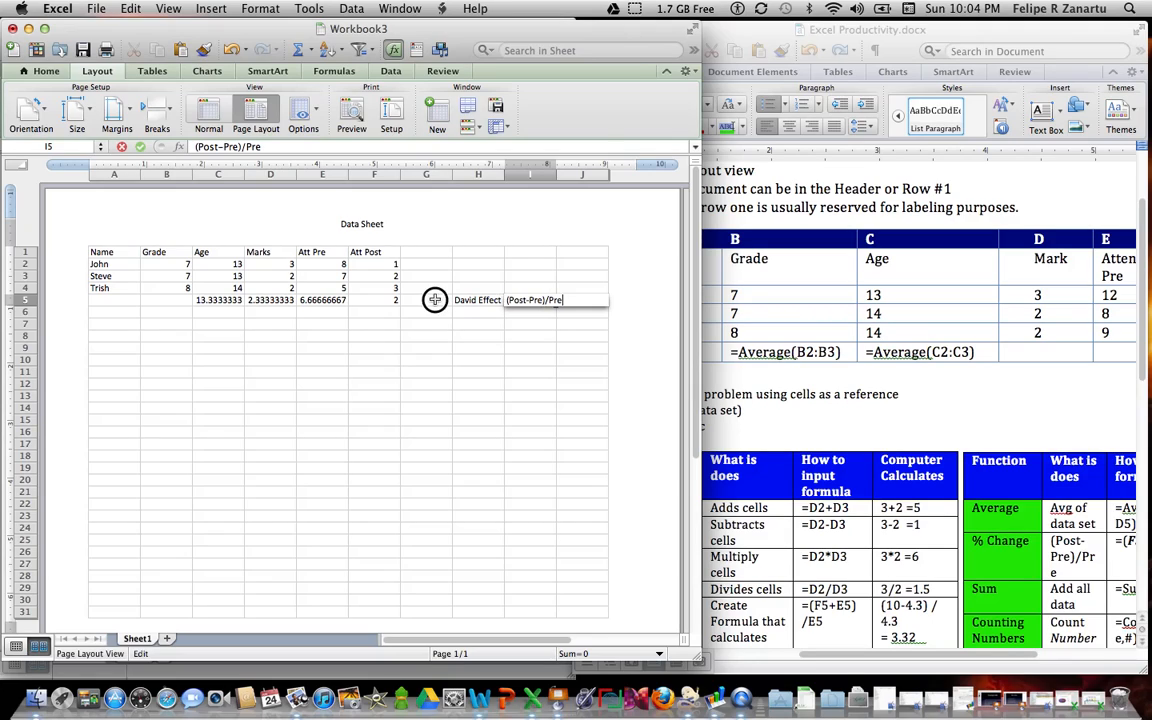
pyautogui.write('=')
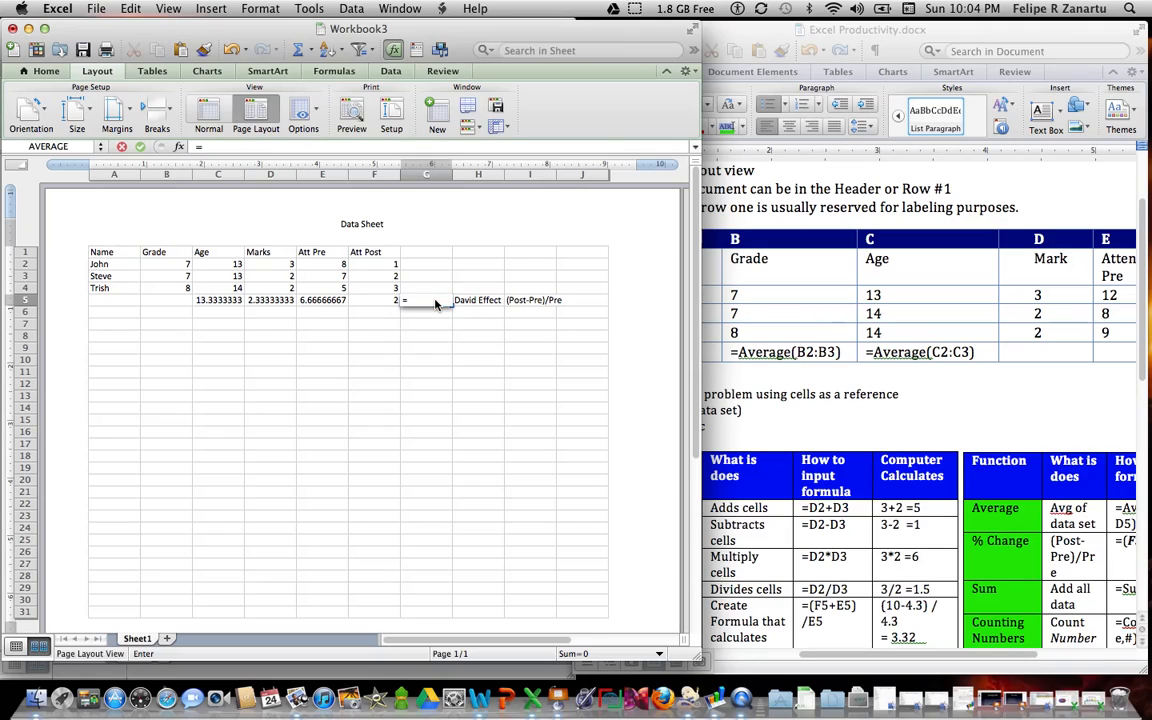
pyautogui.write('(')
pyautogui.click(374, 299)
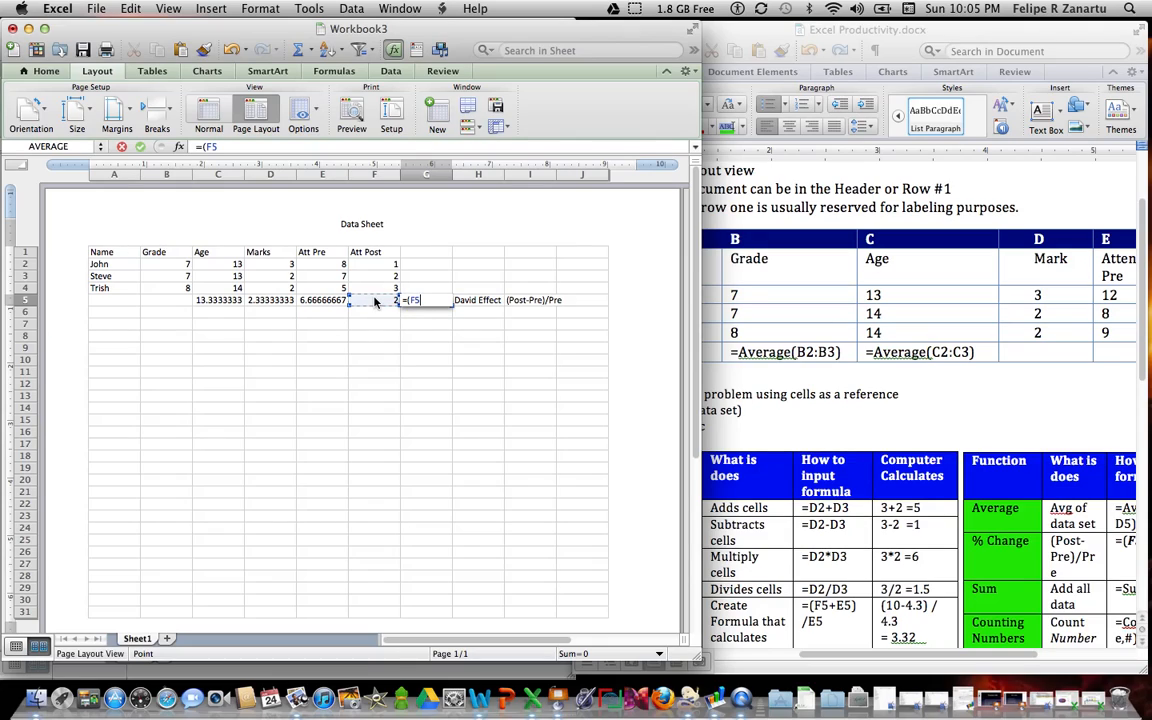
pyautogui.write('-')
pyautogui.click(327, 301)
pyautogui.write(')/')
pyautogui.click(327, 301)
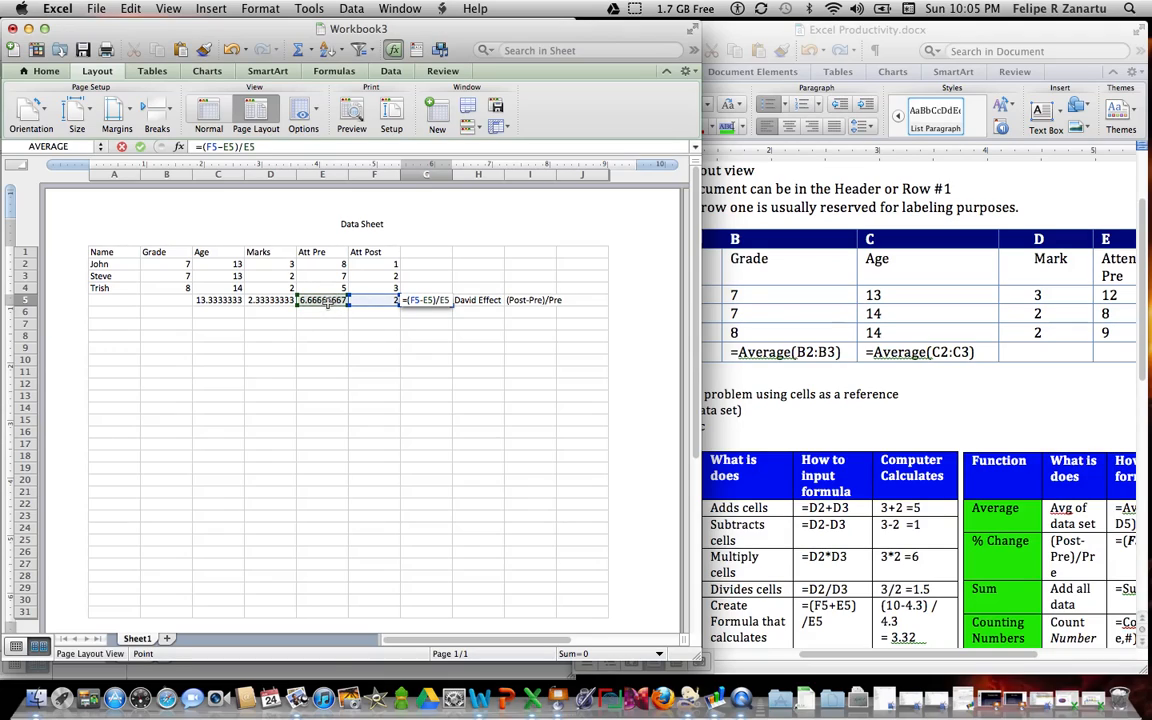
pyautogui.press('Return')
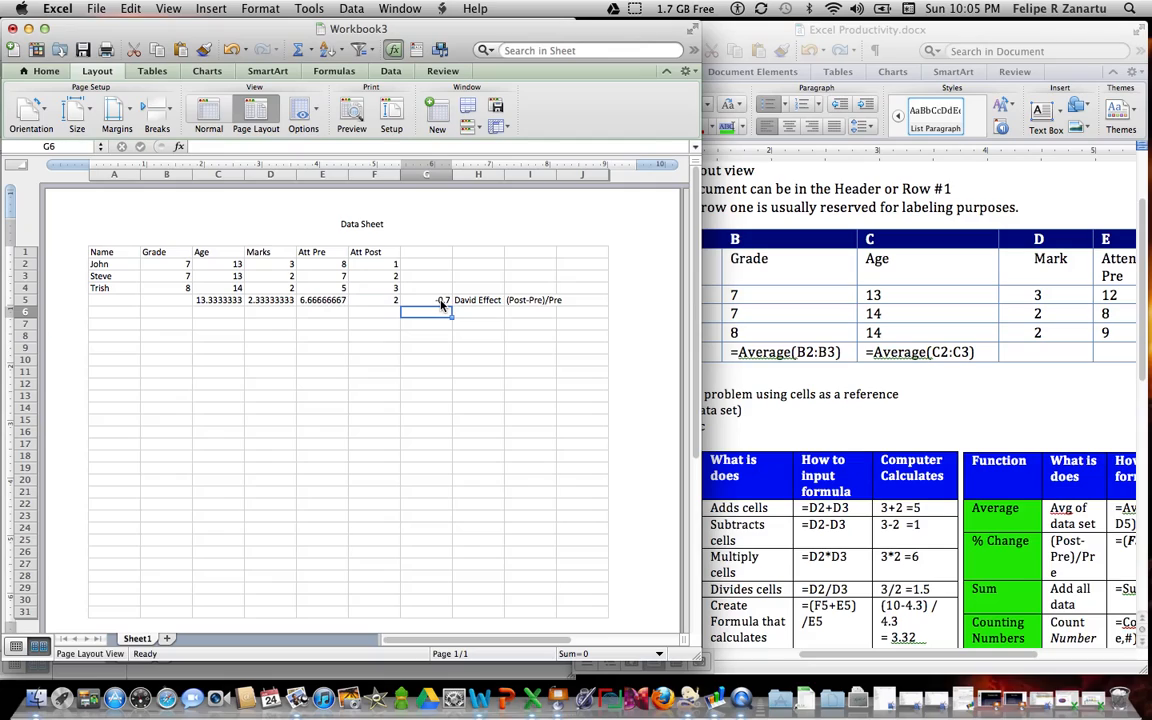
# Step: Fill the change formula from G5 up to G2 and format those cells with the Percentage number category
pyautogui.click(442, 301)
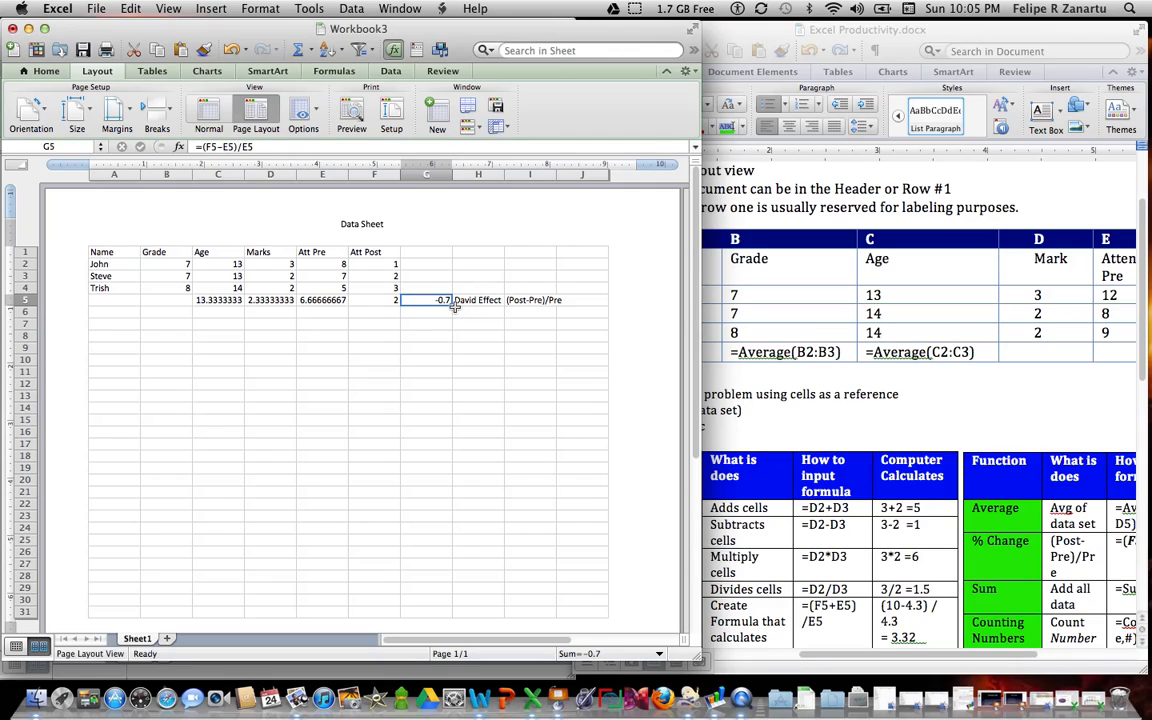
pyautogui.moveTo(450, 303); pyautogui.dragTo(450, 264)
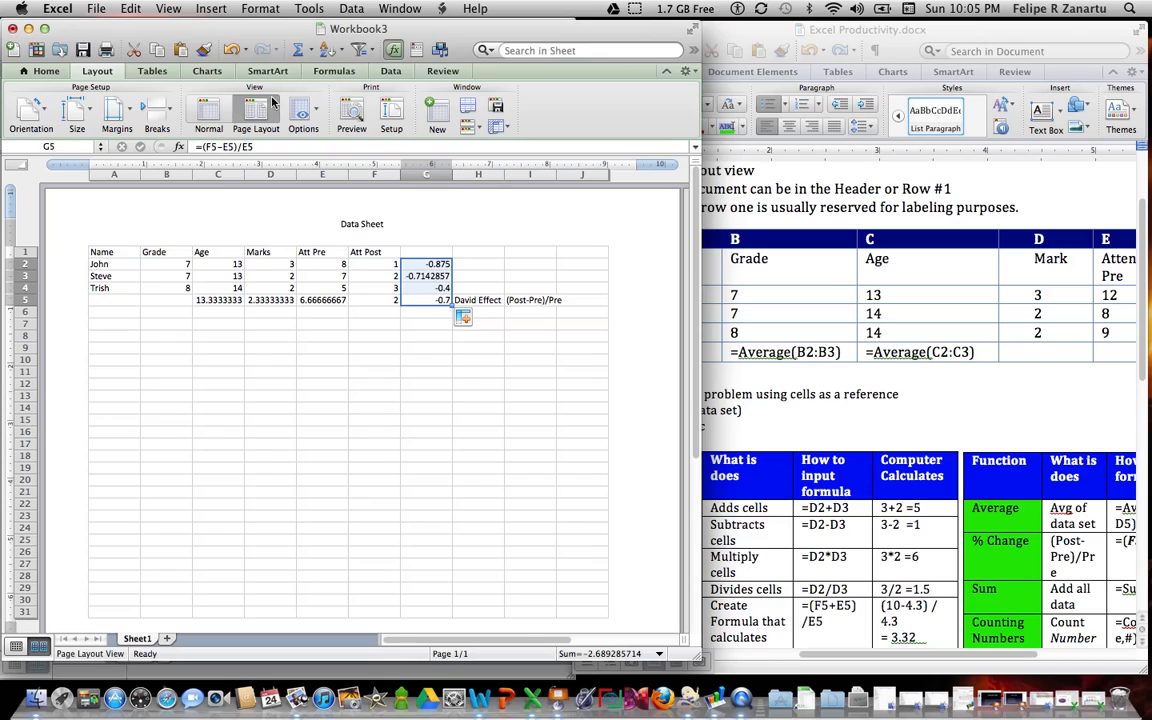
pyautogui.click(210, 12)
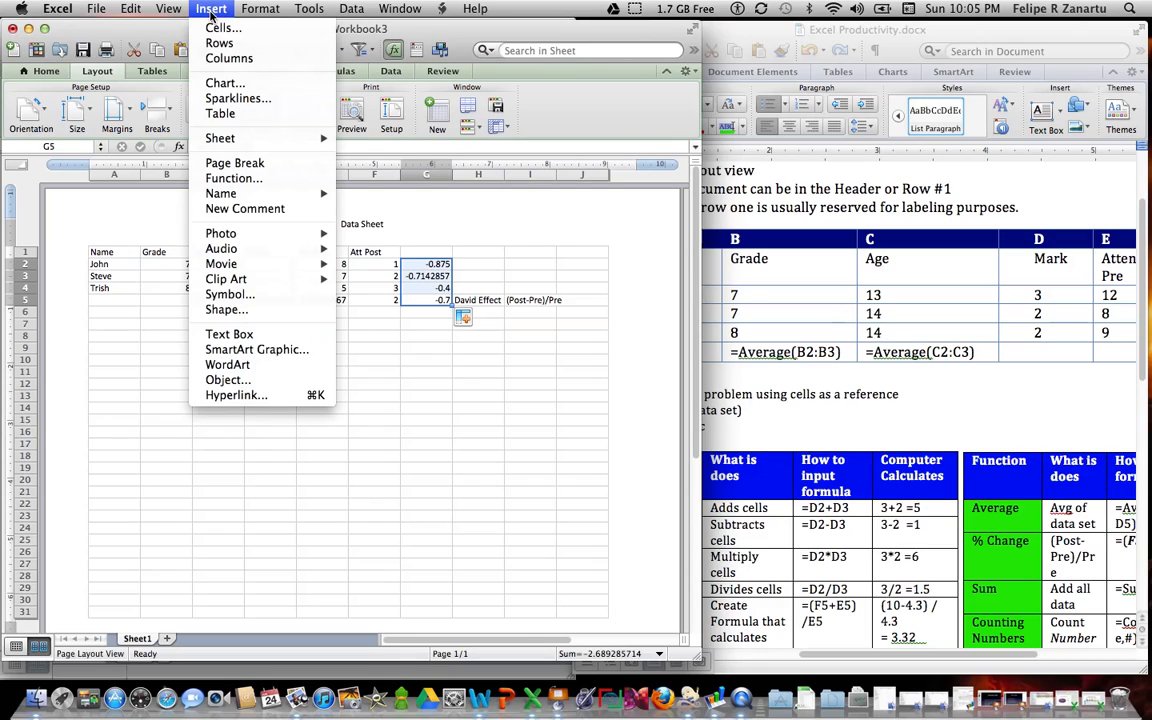
pyautogui.click(258, 28)
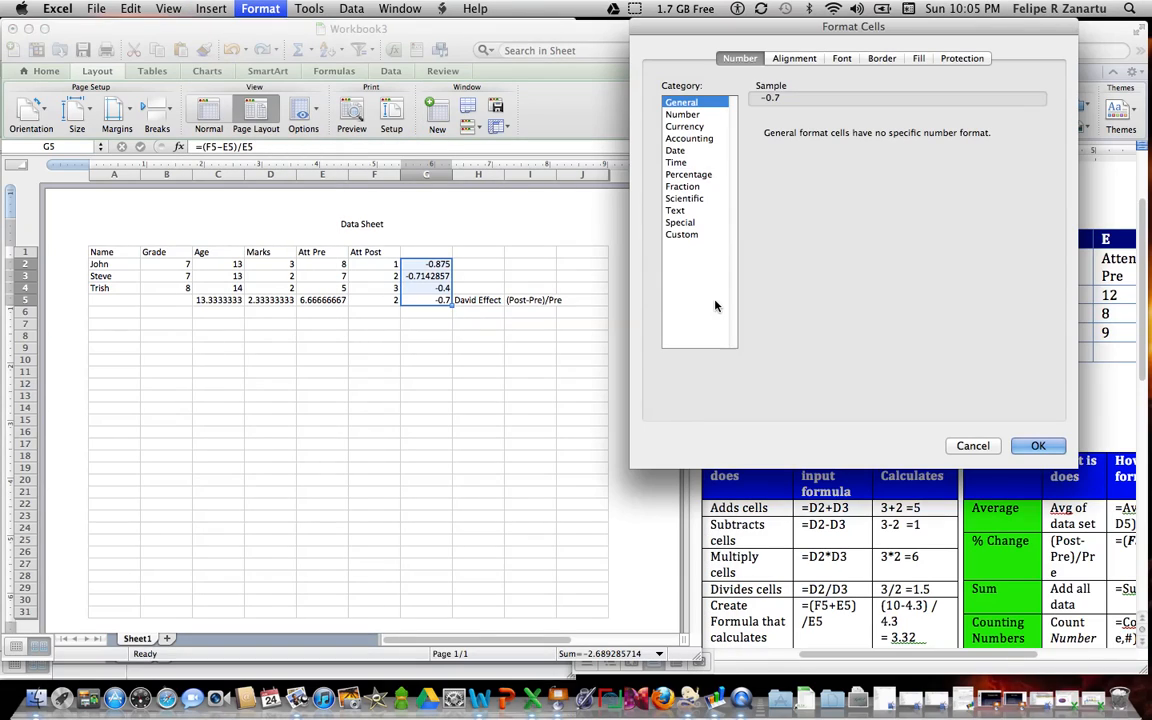
pyautogui.click(690, 174)
pyautogui.click(1034, 444)
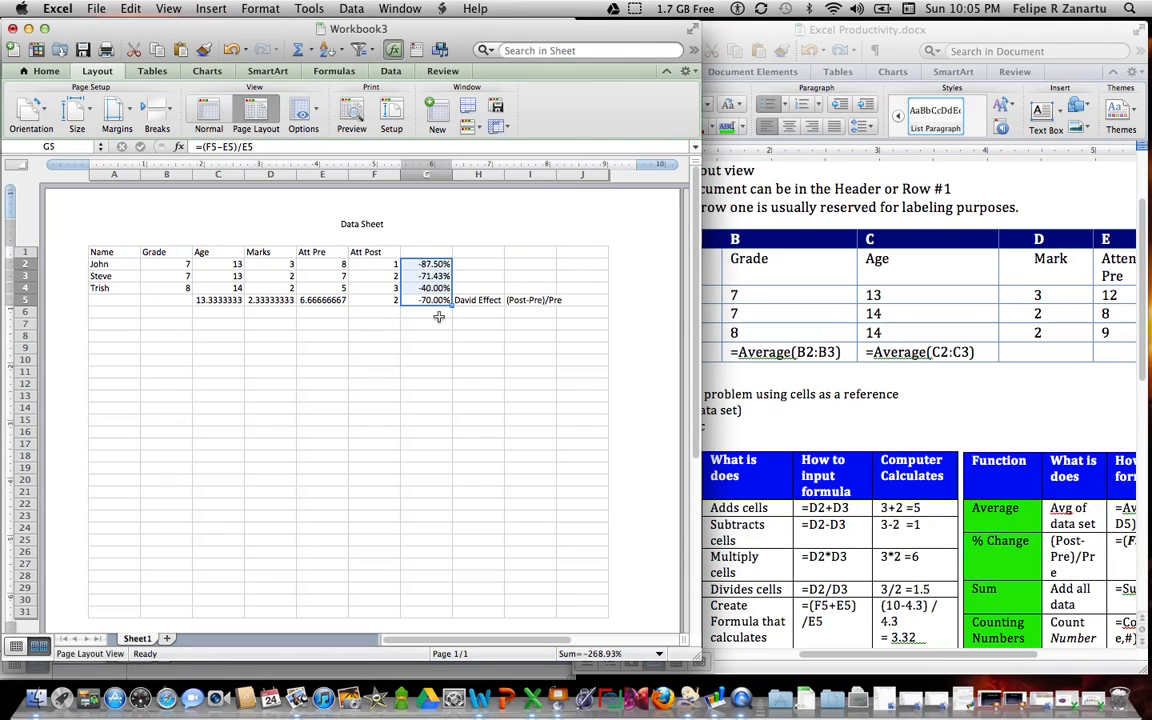